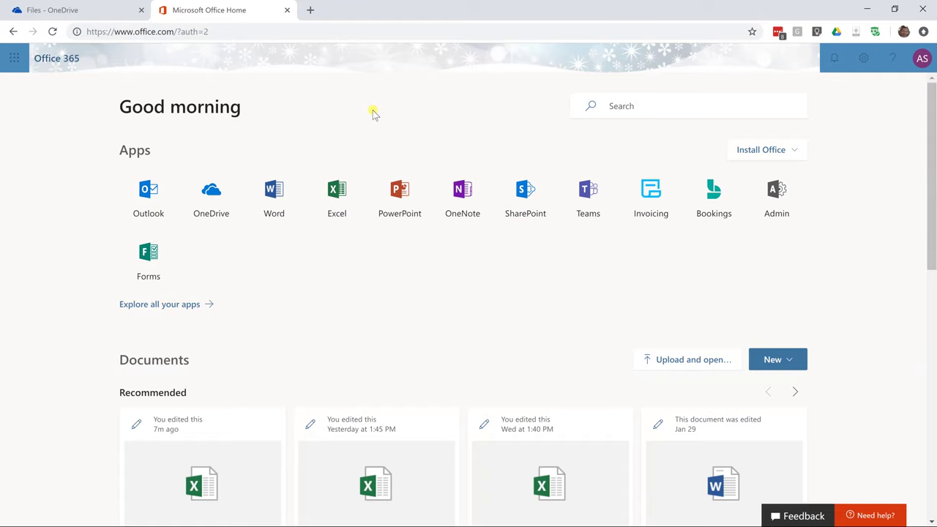
Create a new blank Excel Online workbook, Book 1.xlsx, from the Office 365 home page.
click(335, 187)
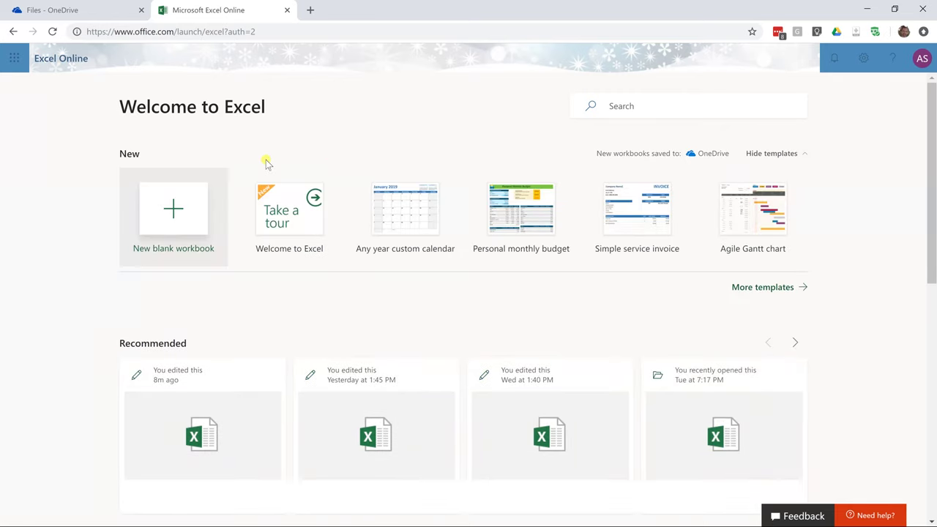
click(192, 198)
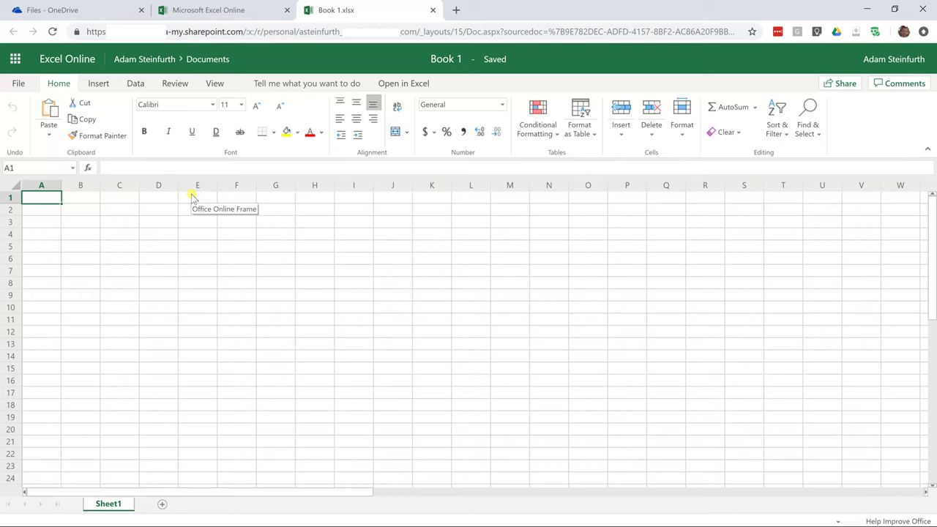
Rename the workbook from Book 1 to 'Survey Results'.
click(169, 224)
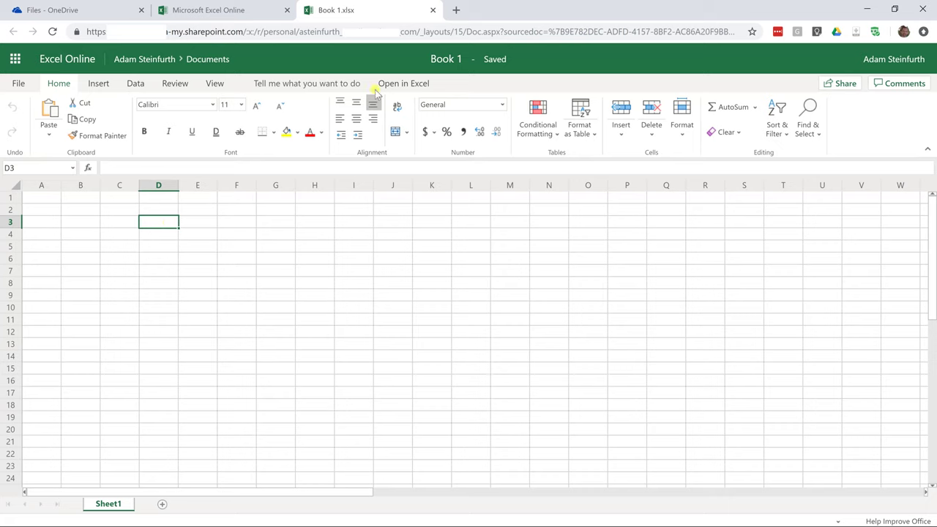
click(458, 63)
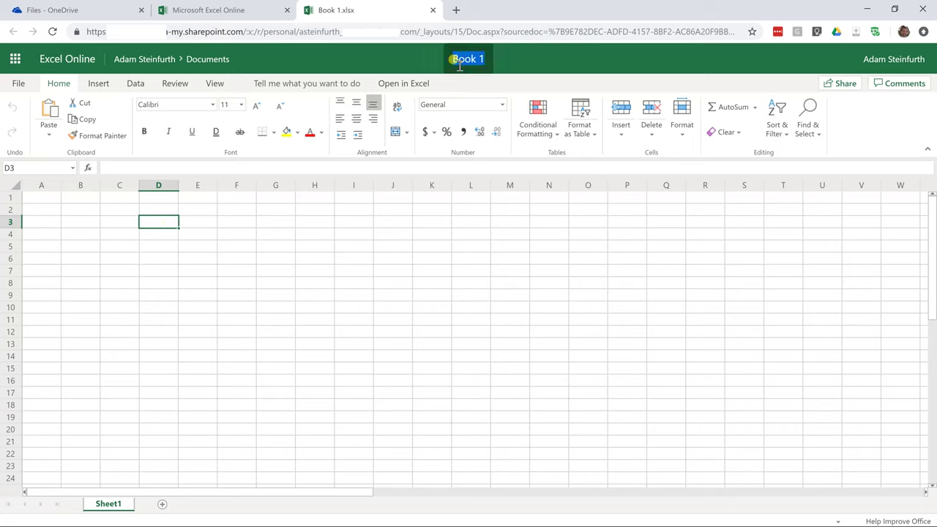
text(Survey Results)
key(Return)
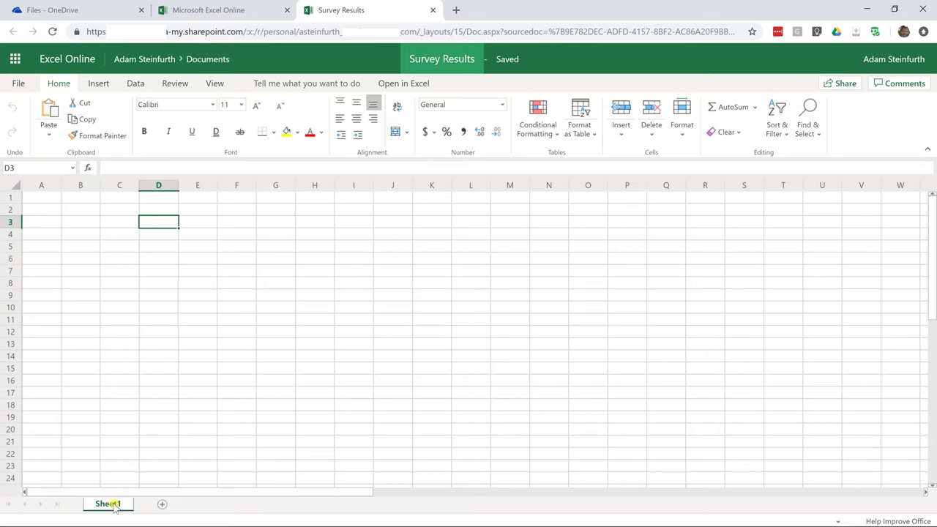
click(99, 85)
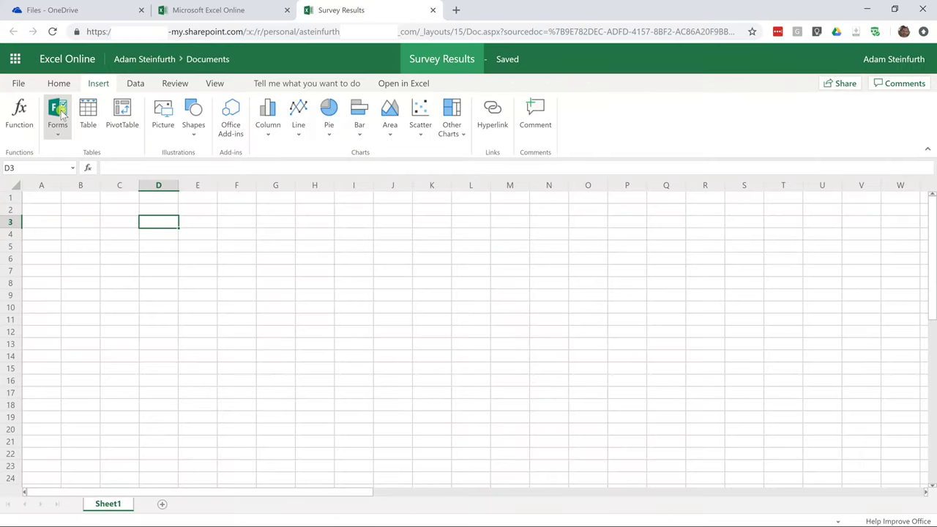
Insert a New Form from Forms, linked to the Survey Results workbook.
click(61, 114)
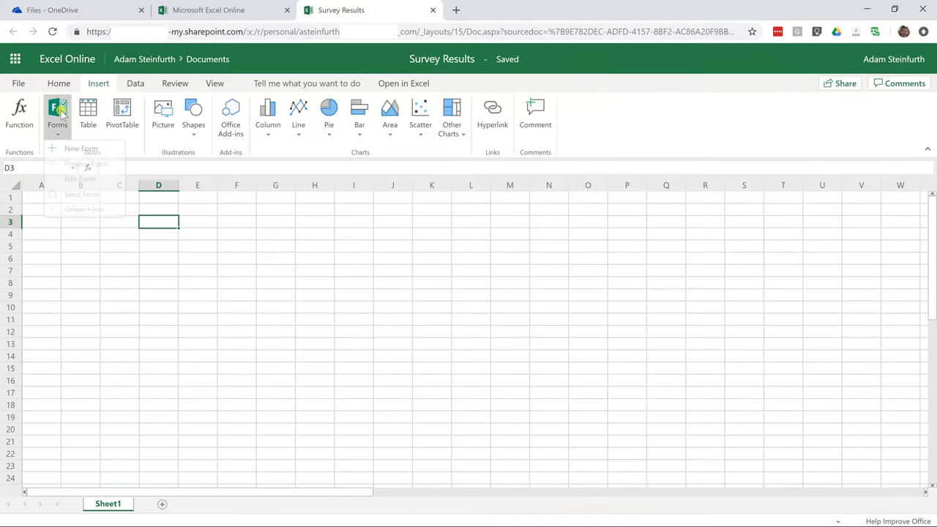
click(63, 149)
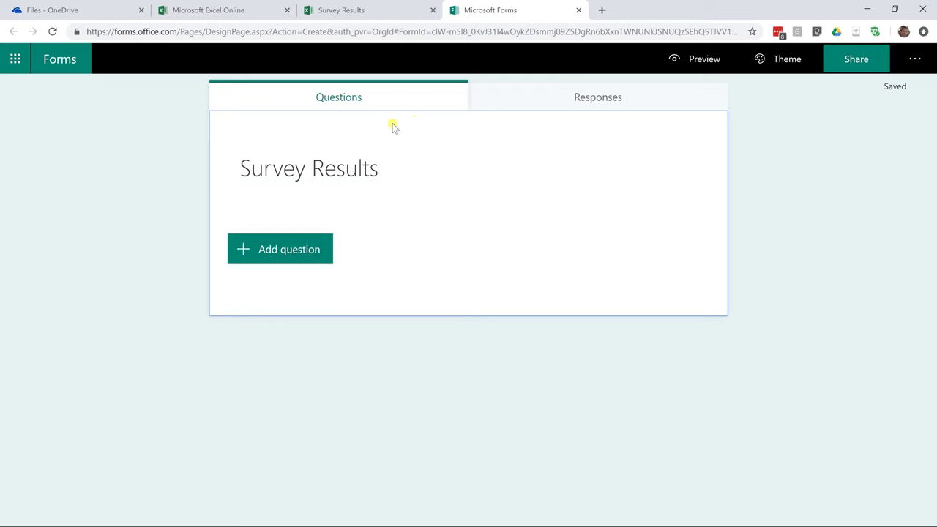
click(366, 12)
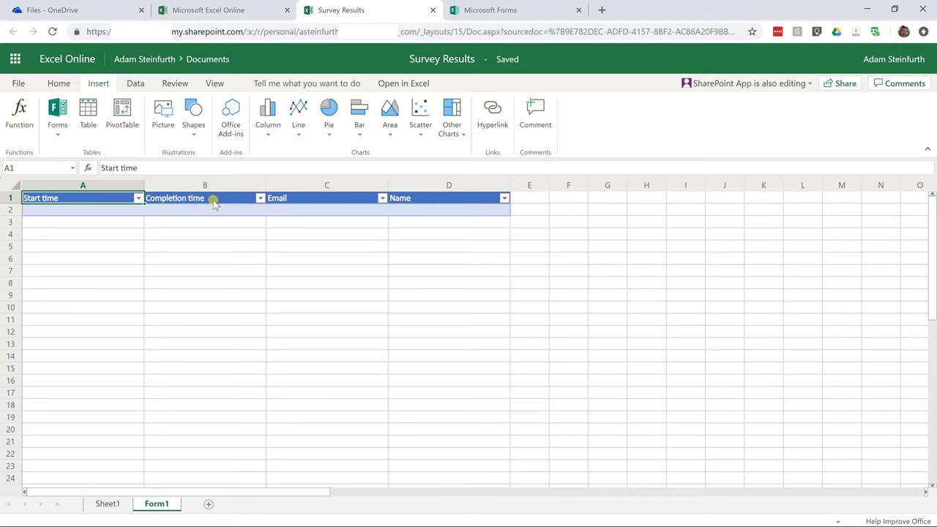
click(296, 199)
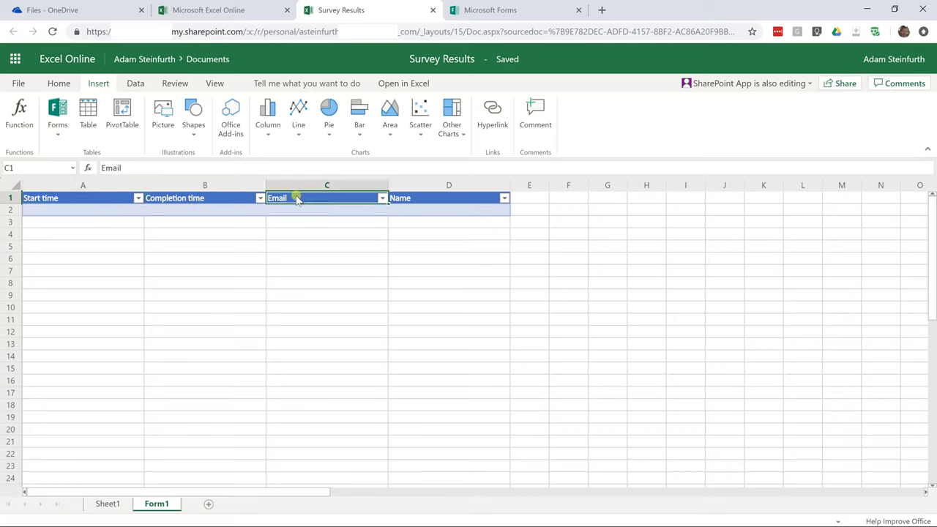
click(412, 199)
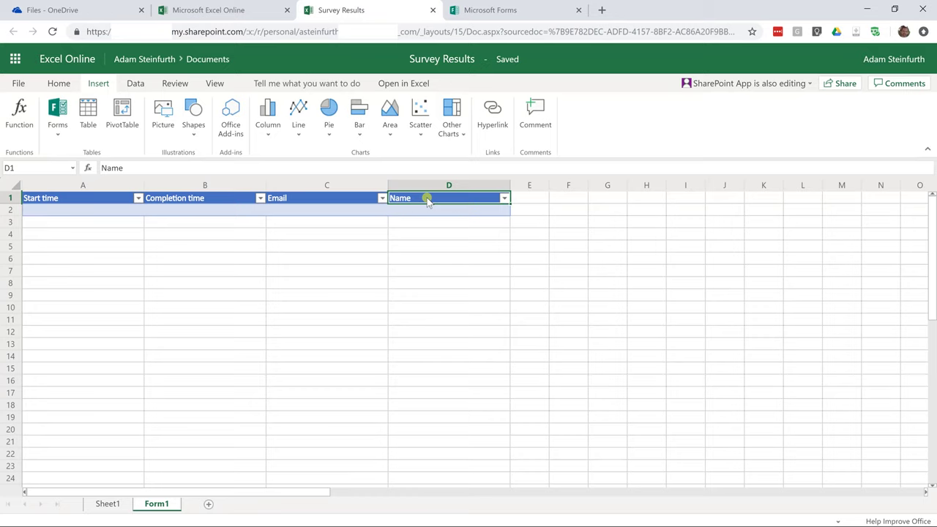
click(508, 13)
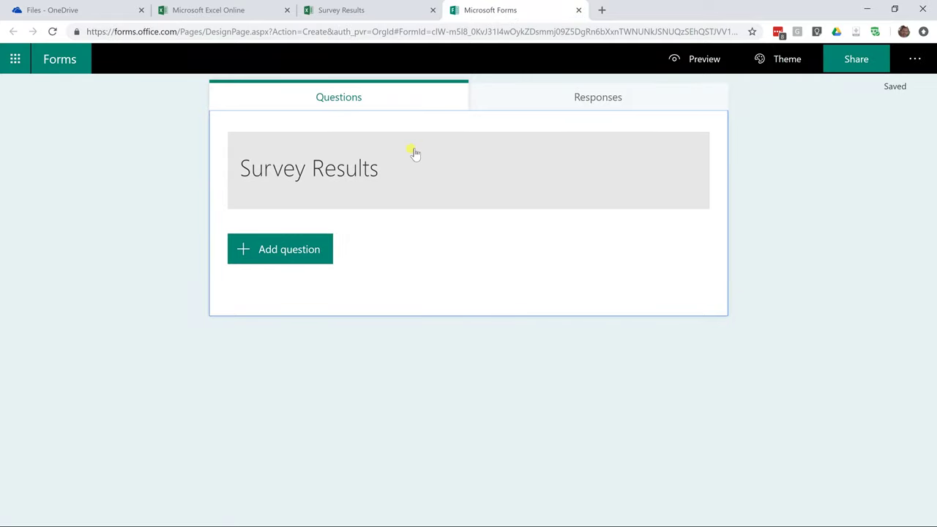
click(352, 12)
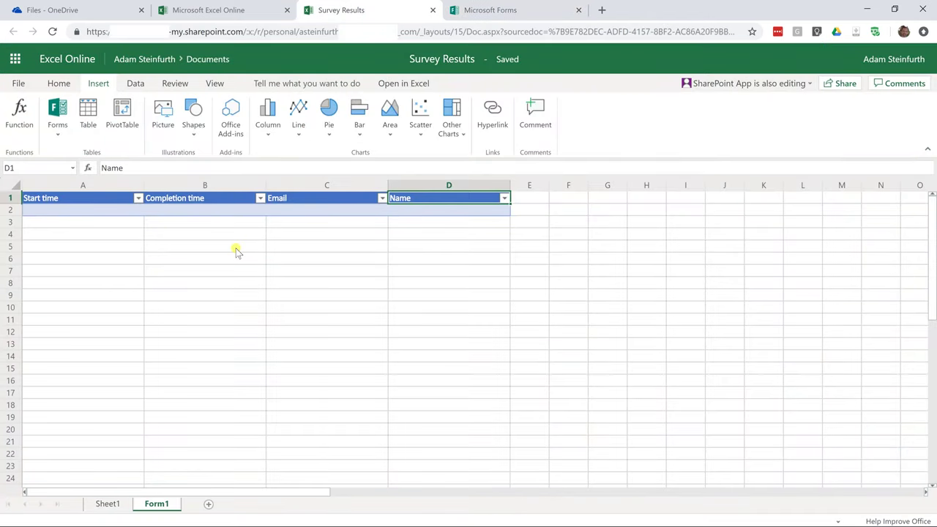
Shorten the form title from 'Survey Results' to 'Survey'.
click(502, 11)
click(348, 184)
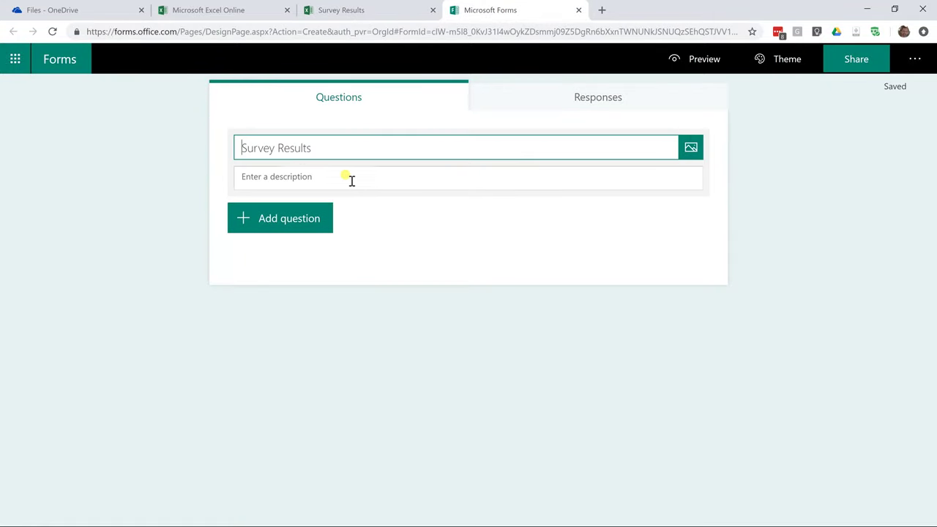
drag(278, 150, 423, 162)
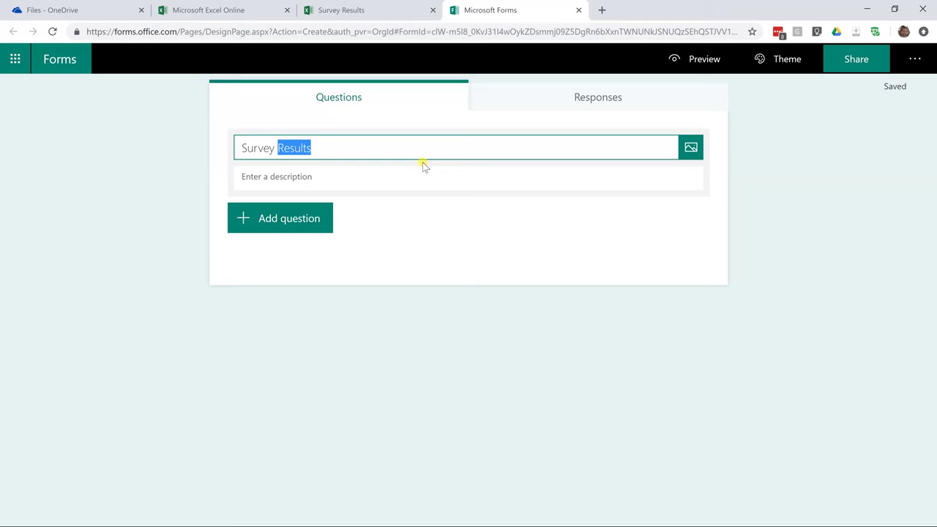
key(BackSpace)
key(BackSpace)
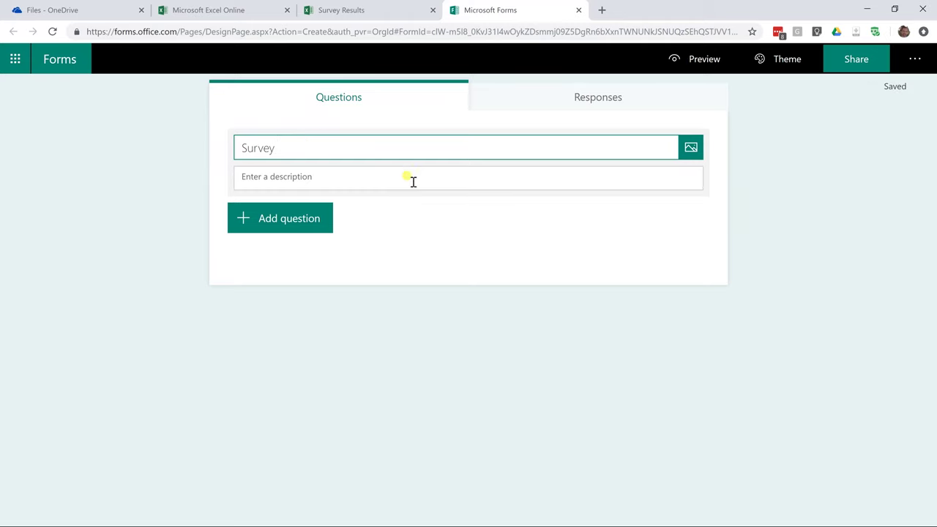
click(326, 230)
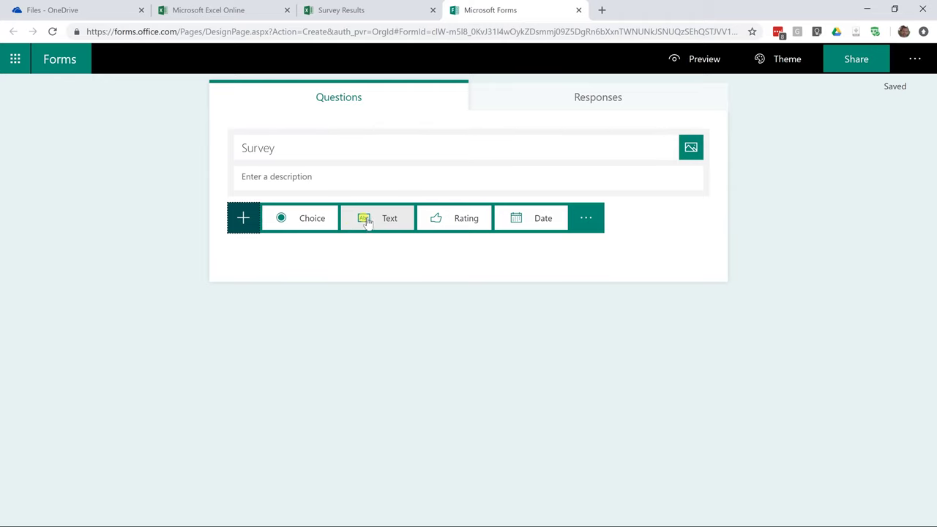
Add a required short-answer text question titled 'First name'.
click(368, 224)
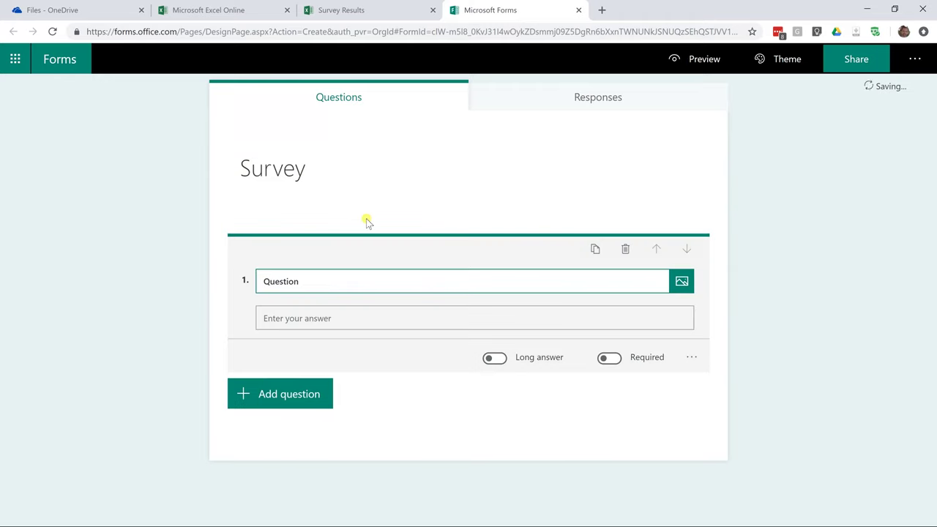
text(First name)
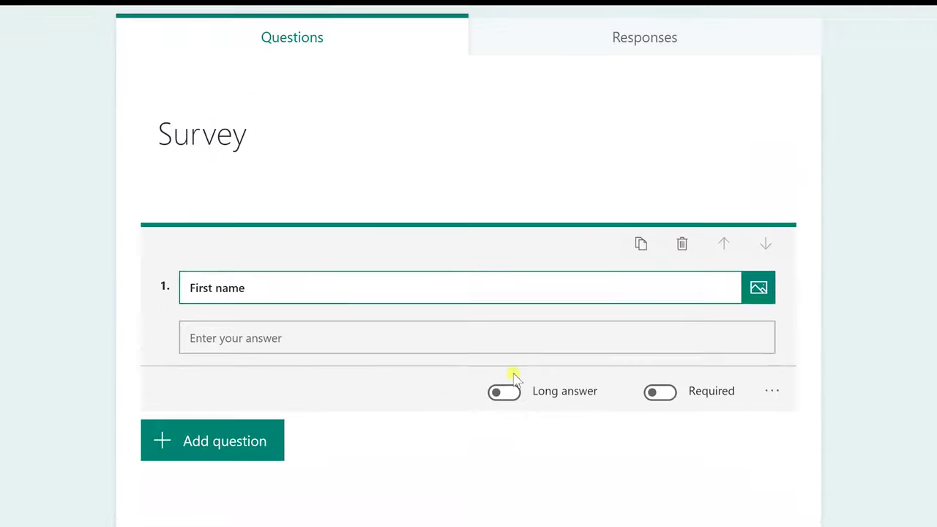
click(525, 408)
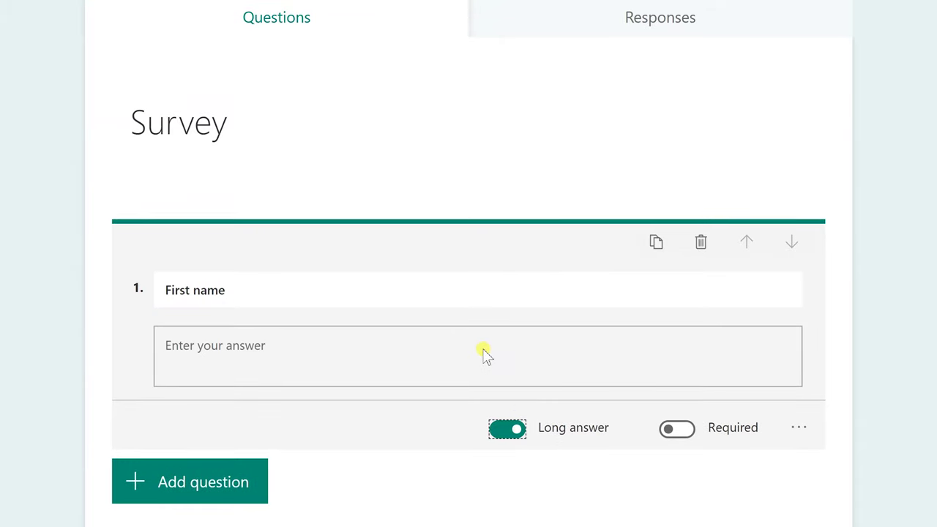
click(508, 429)
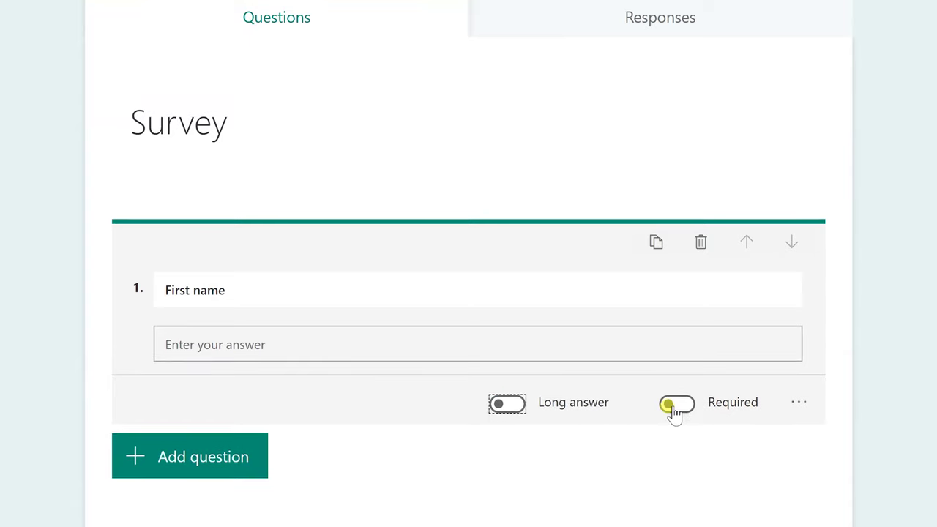
click(682, 411)
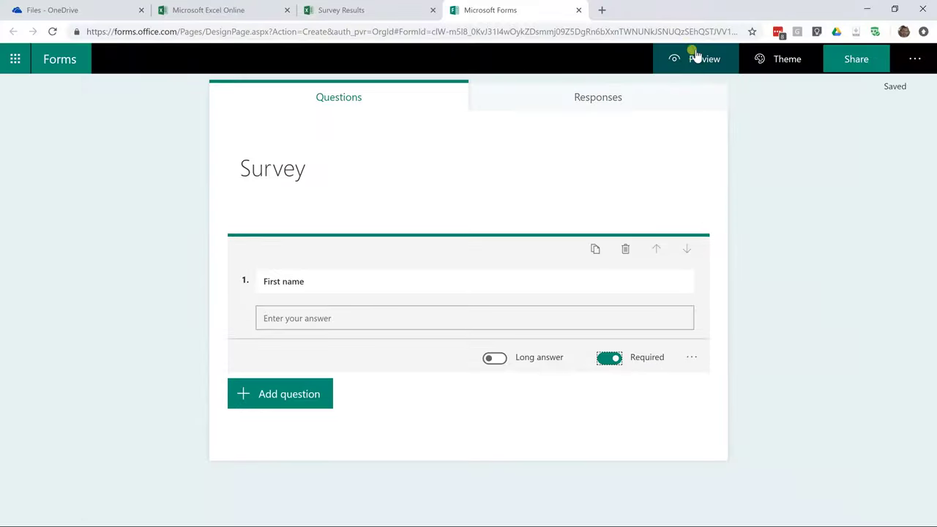
Preview the form to check the First name question as respondents see it.
click(696, 58)
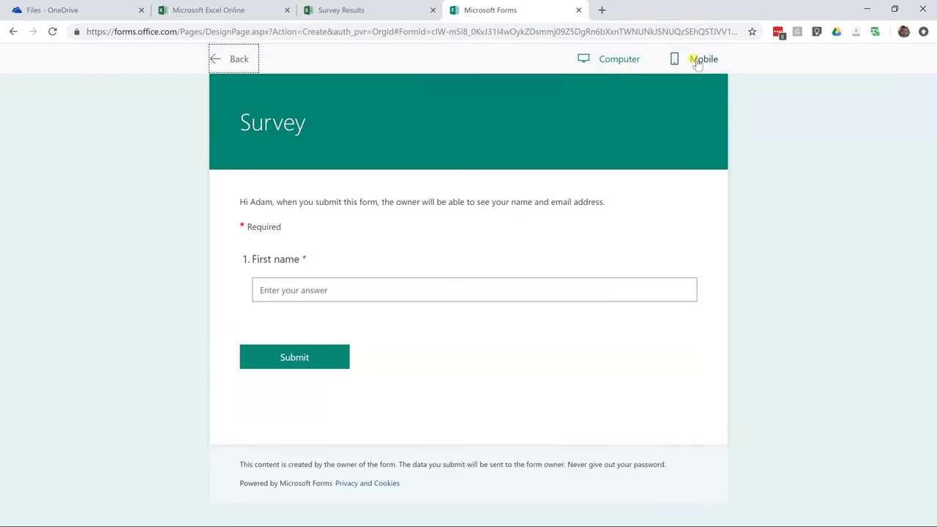
click(308, 260)
drag(249, 233, 273, 236)
click(311, 259)
click(238, 59)
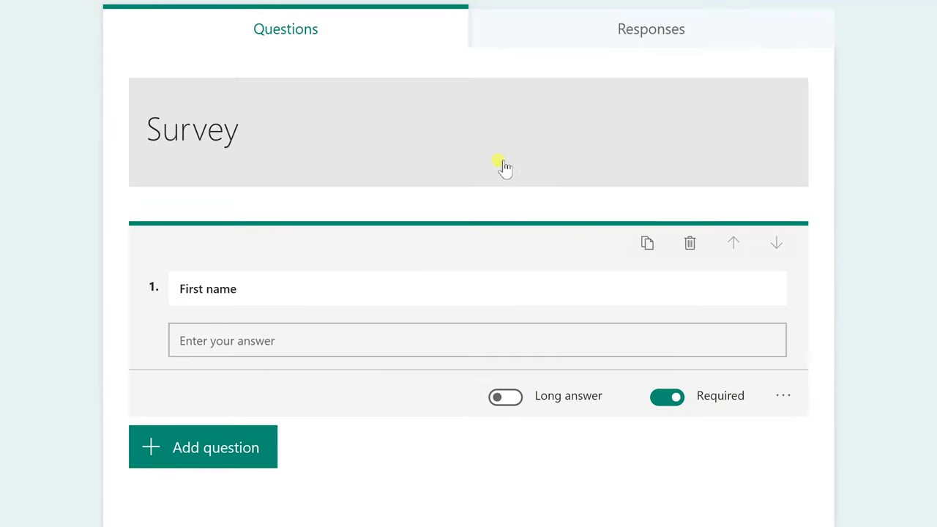
Add an answer restriction to the First name question and view the restriction types.
click(783, 398)
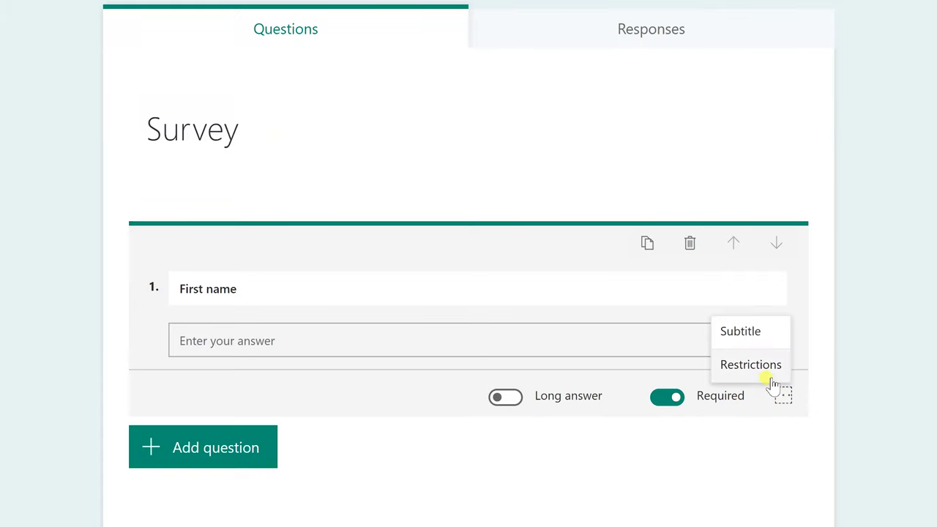
click(761, 366)
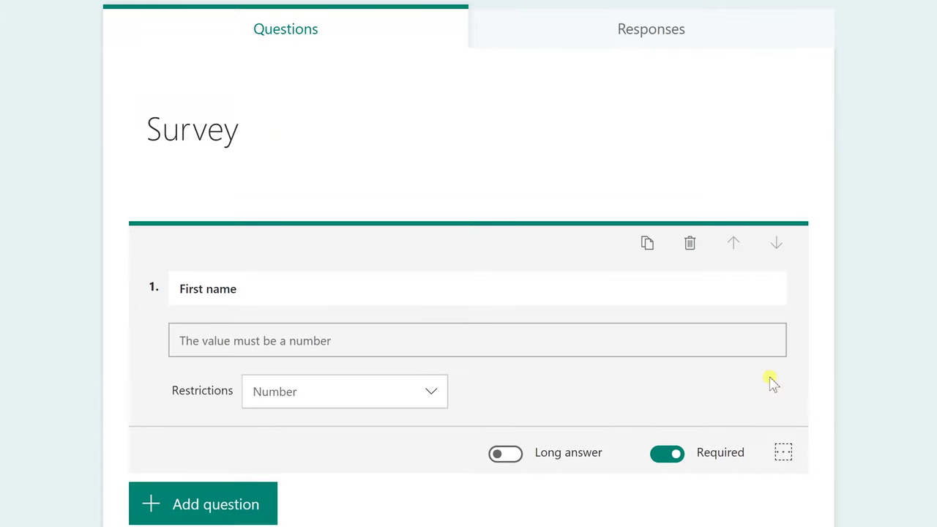
click(341, 396)
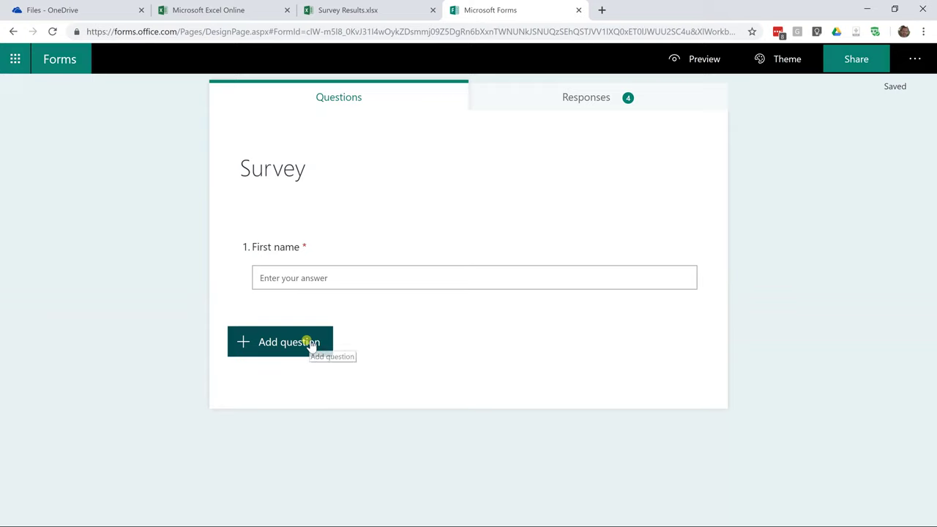
Add the suggested Last name question as required question 2.
click(312, 343)
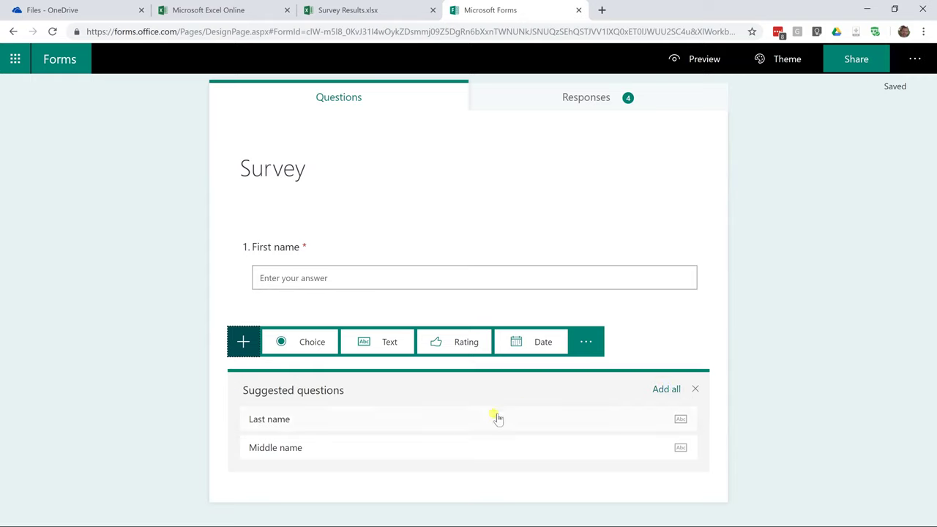
click(436, 427)
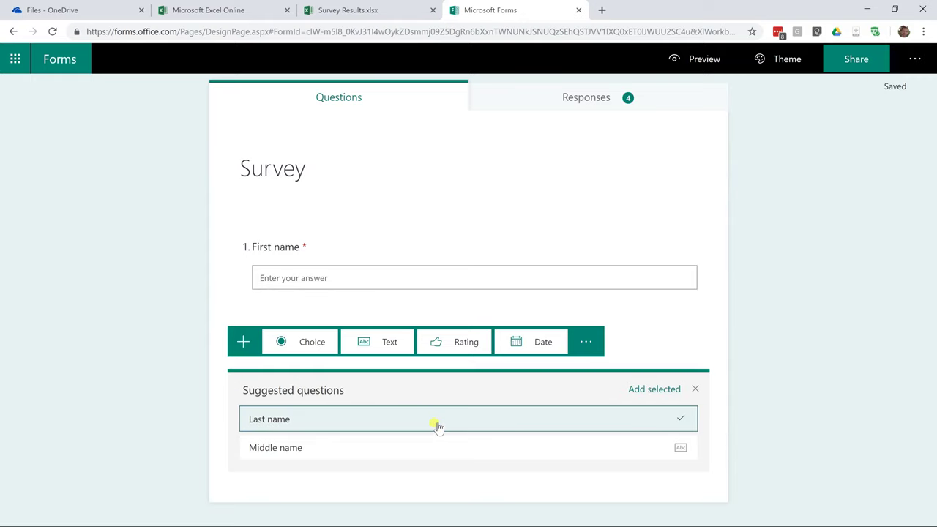
click(658, 393)
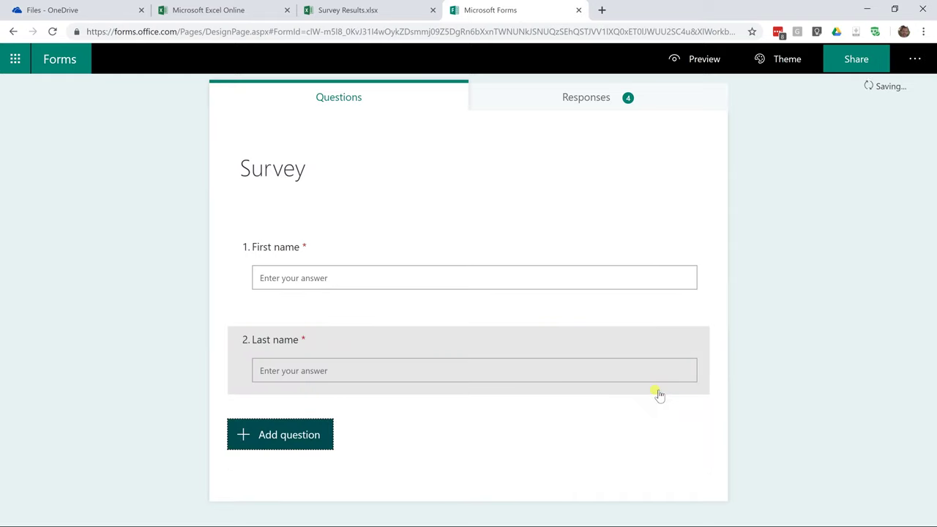
click(221, 348)
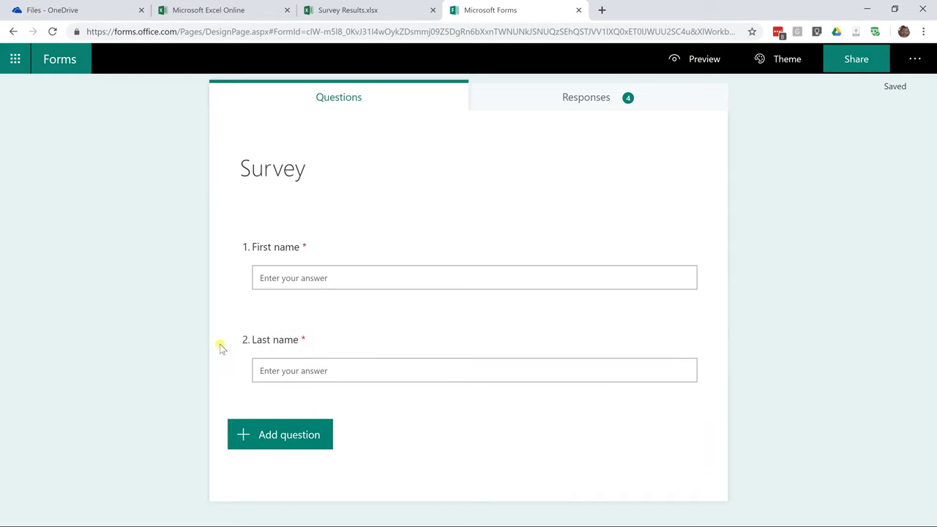
click(275, 432)
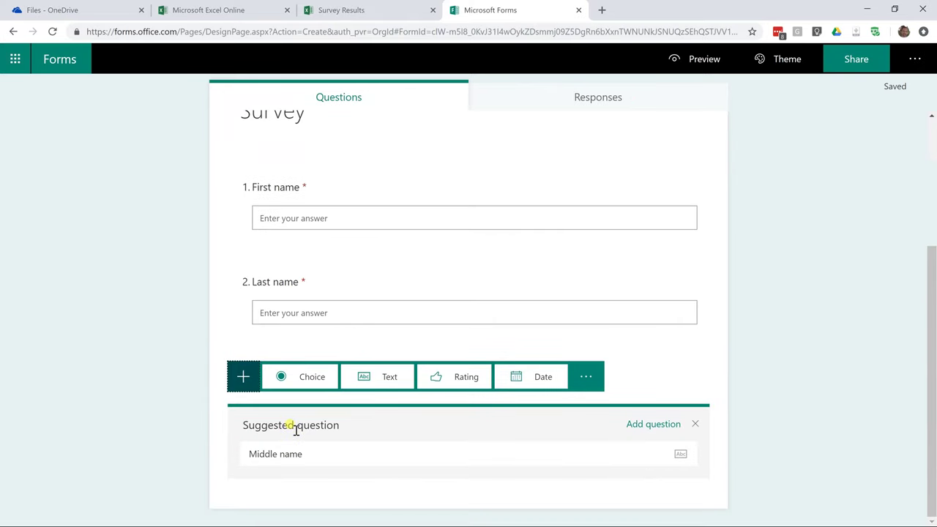
Add an optional text question 3 titled 'email address'.
click(300, 449)
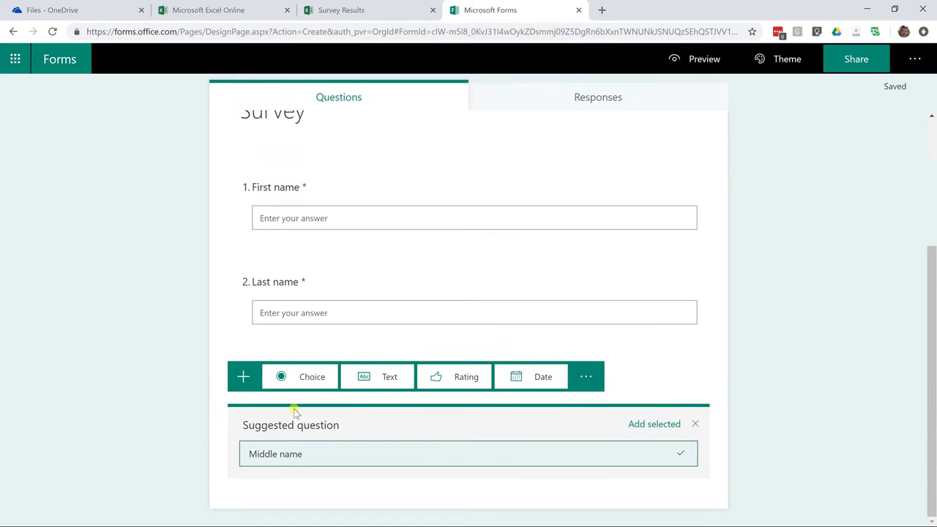
click(360, 380)
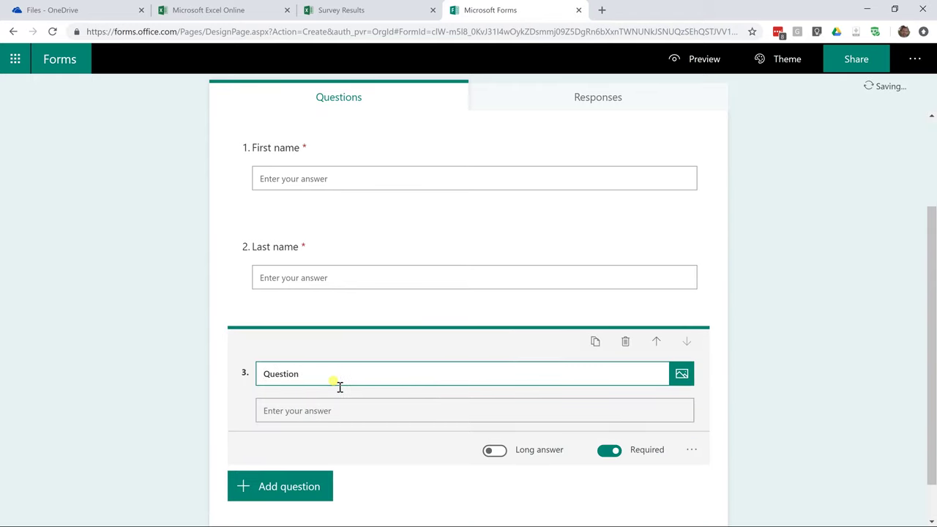
double_click(265, 376)
text(email address)
click(609, 455)
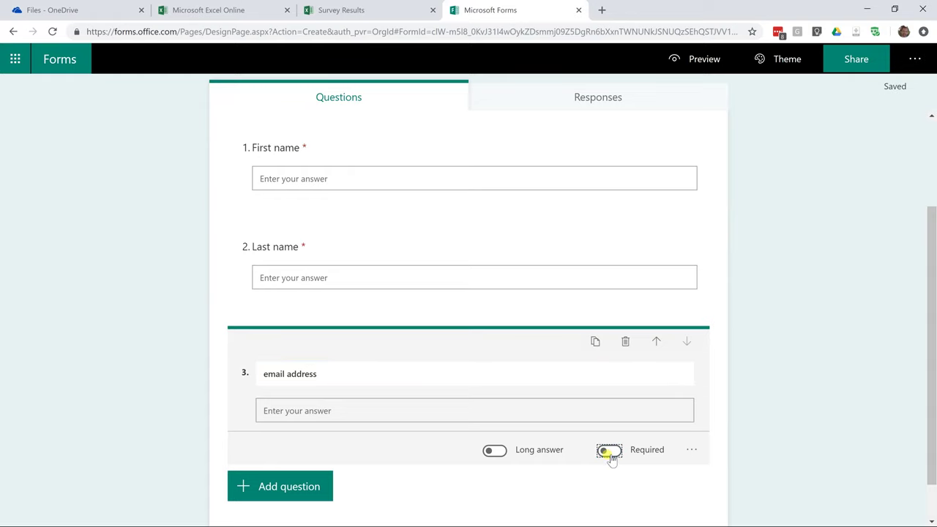
scroll(627, 448, down, 1)
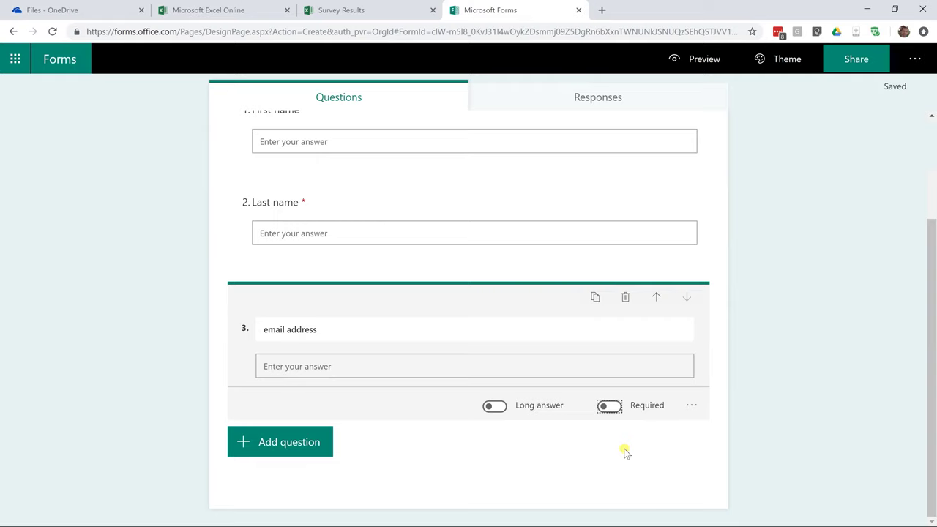
click(316, 448)
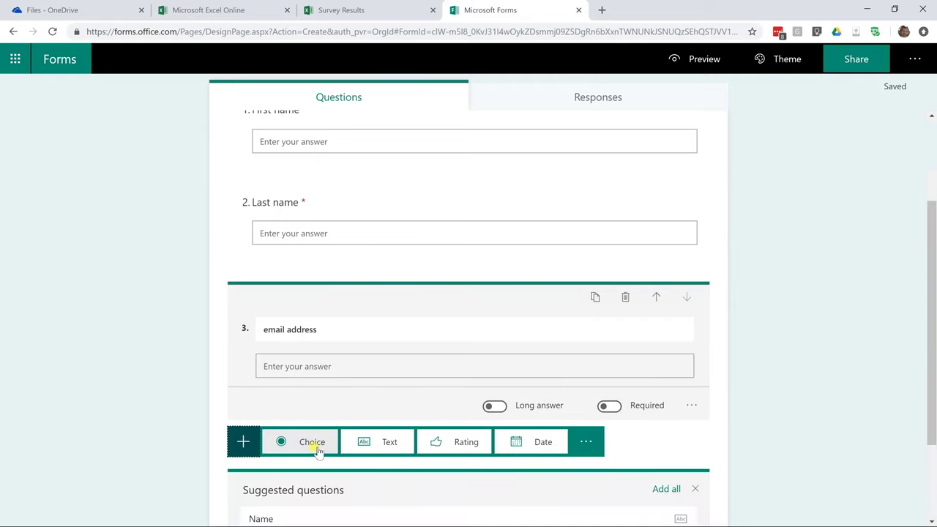
Add a rating question titled 'How was our service?'.
click(427, 443)
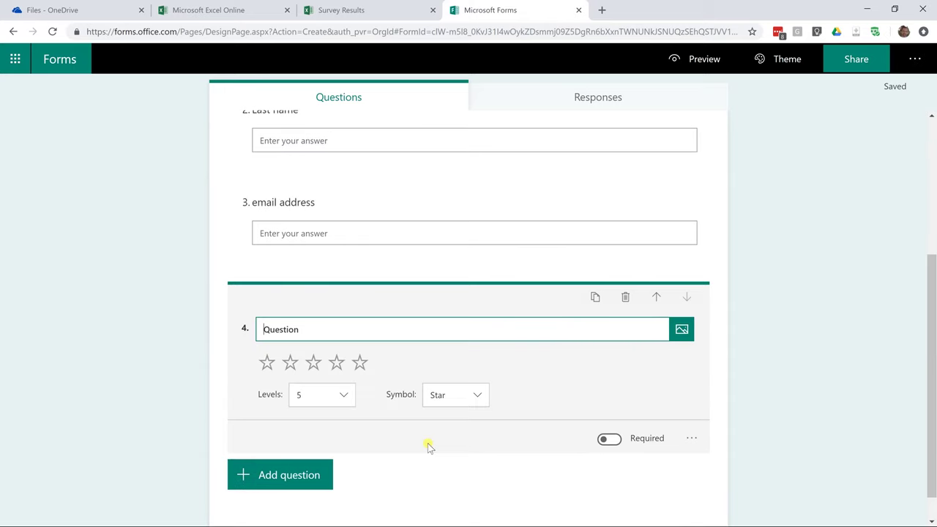
key(Delete)
text(How was our service.)
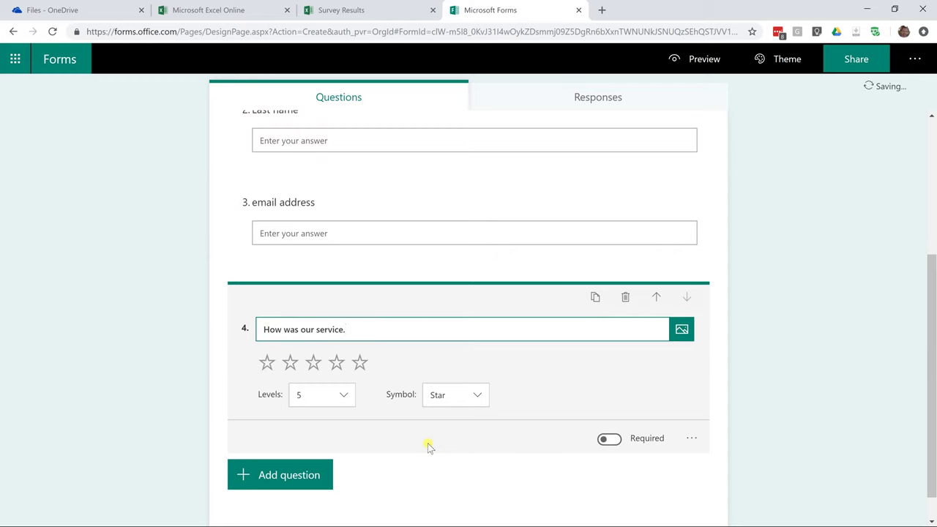
key(BackSpace)
text(?)
Keep the rating symbol as stars and make the question required.
click(342, 396)
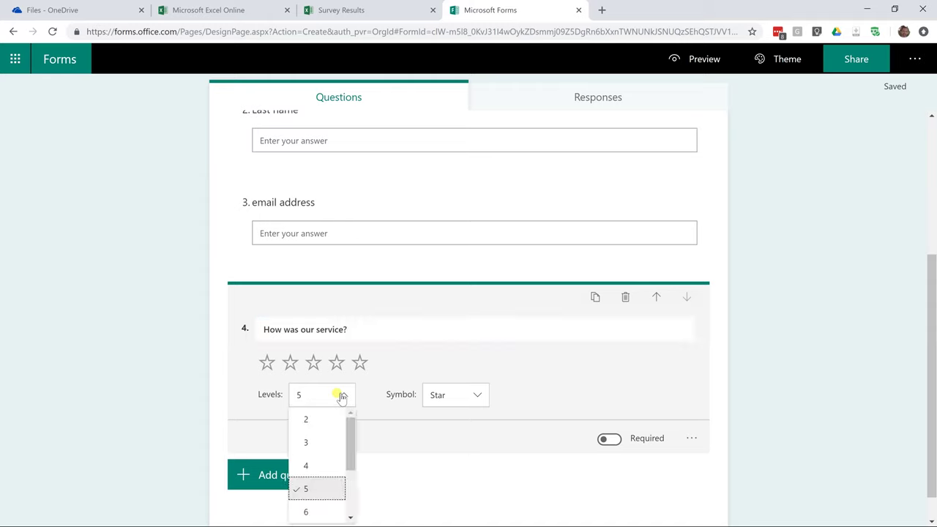
click(442, 402)
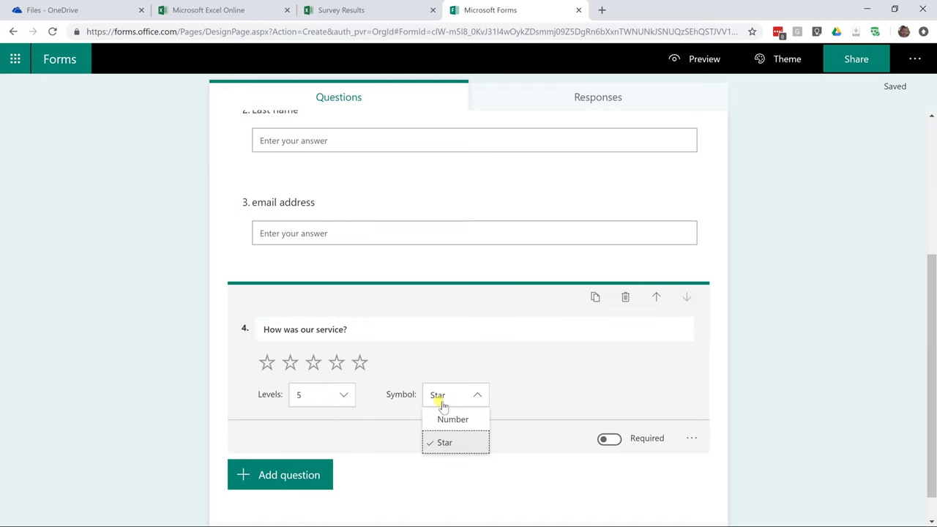
click(442, 420)
click(444, 408)
click(445, 457)
scroll(491, 438, down, 1)
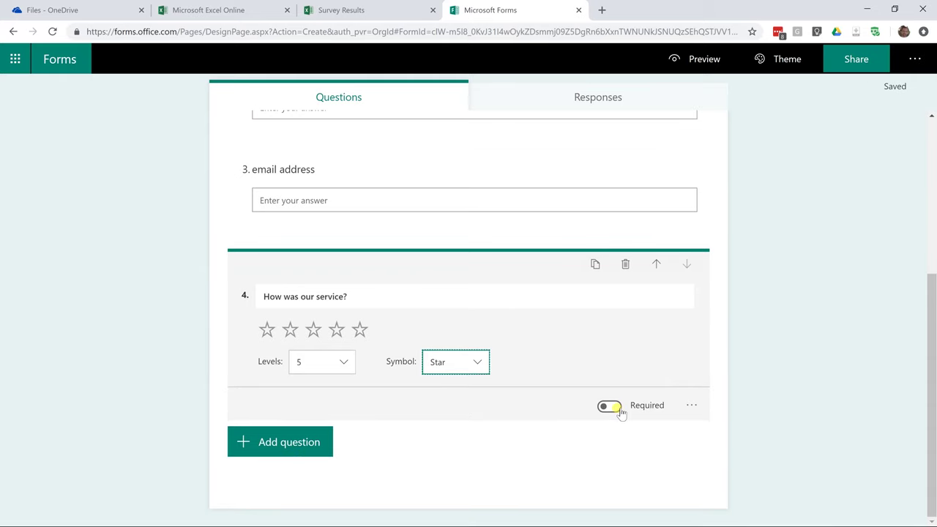
click(619, 411)
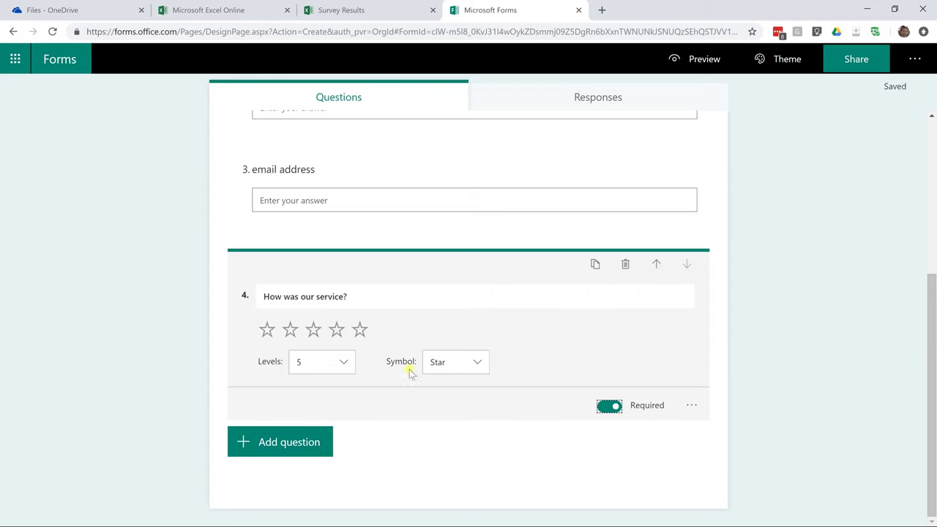
click(314, 439)
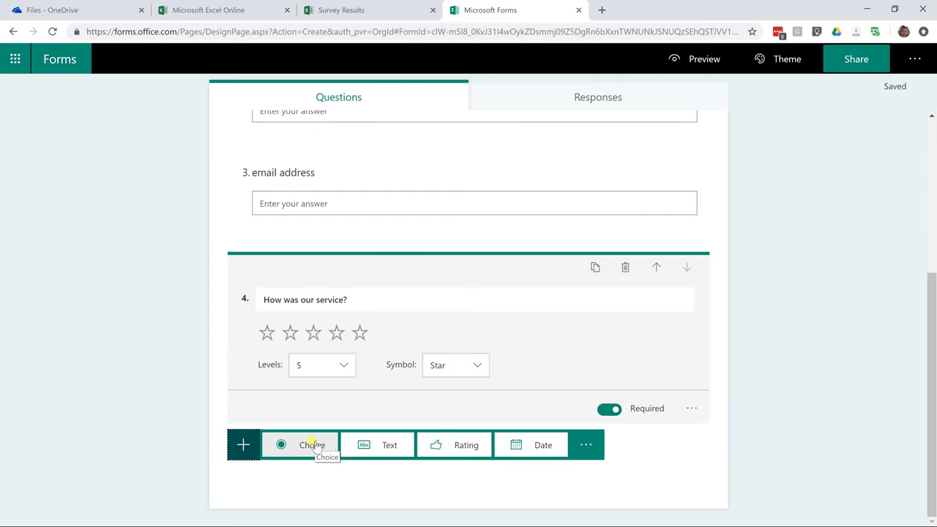
Add a choice question 'When can we contact you?' with options Daytime and Nightime.
click(311, 444)
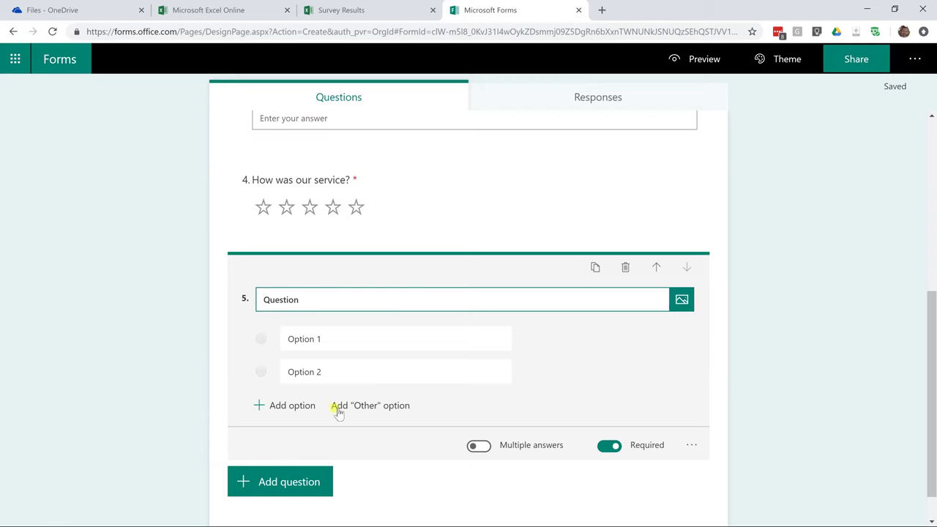
drag(300, 300, 256, 304)
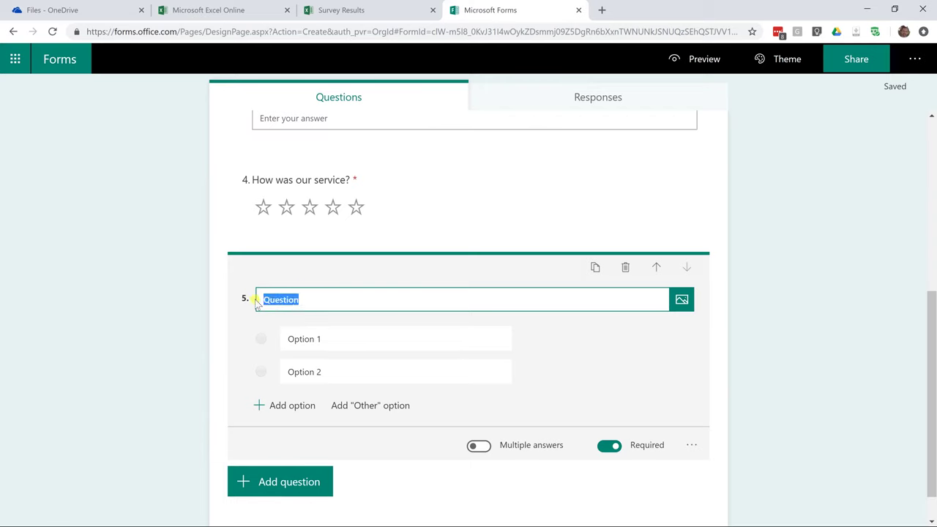
text(W)
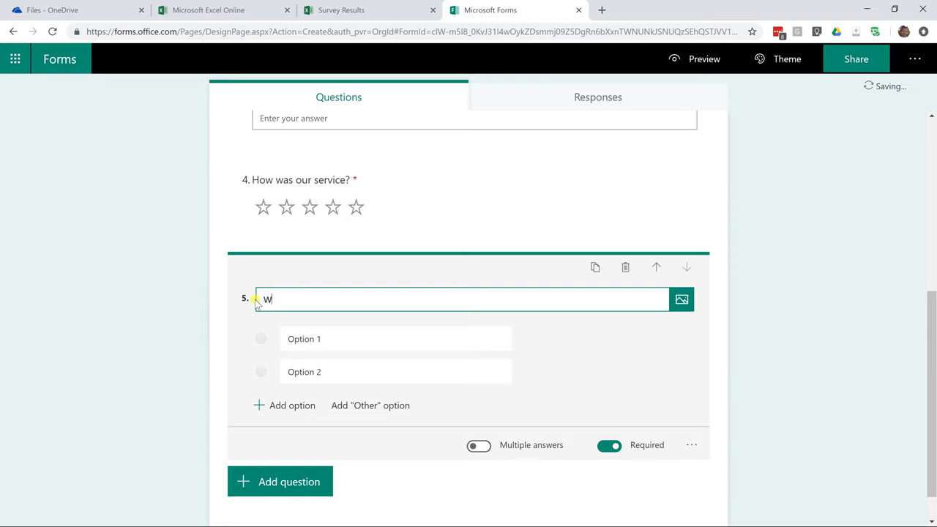
text(hen can we contact you?)
click(328, 340)
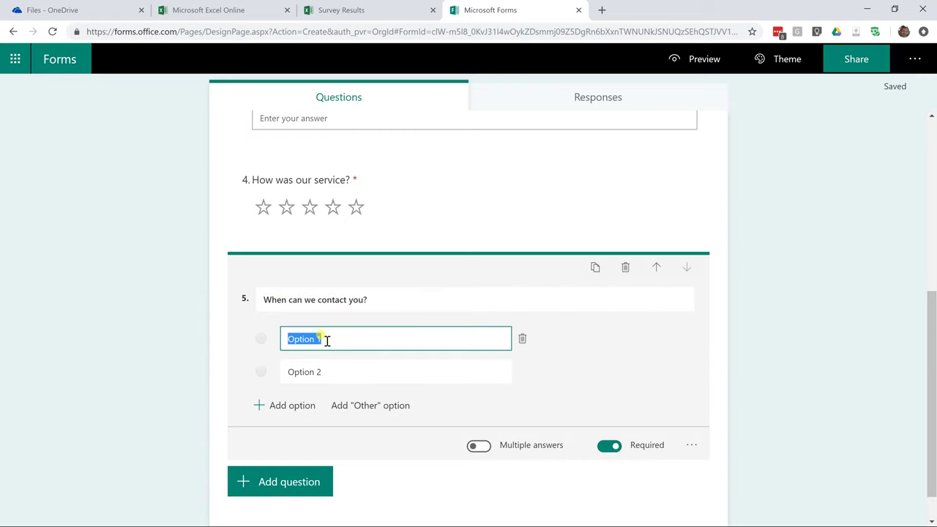
text(Day)
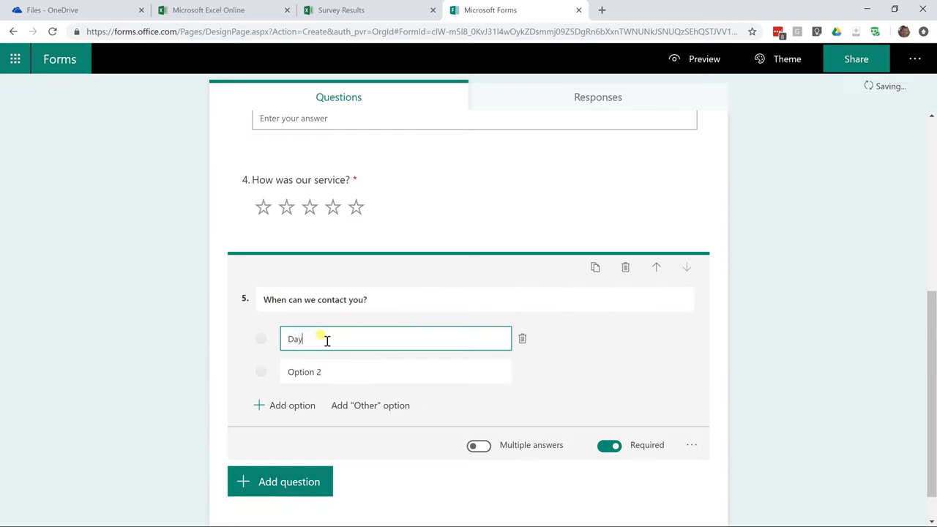
text(time)
key(Tab)
text(Nightime)
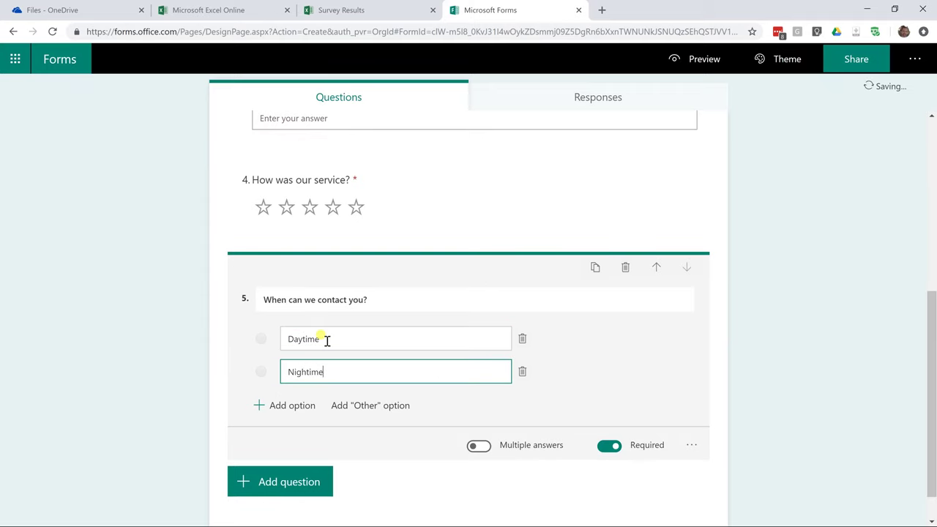
Add an Other answer option and make the contact question optional.
click(354, 405)
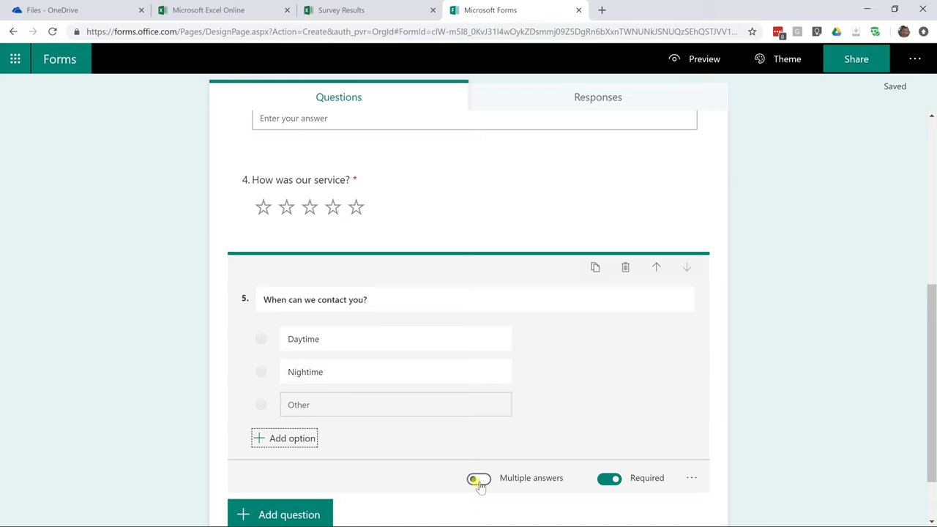
scroll(477, 481, down, 1)
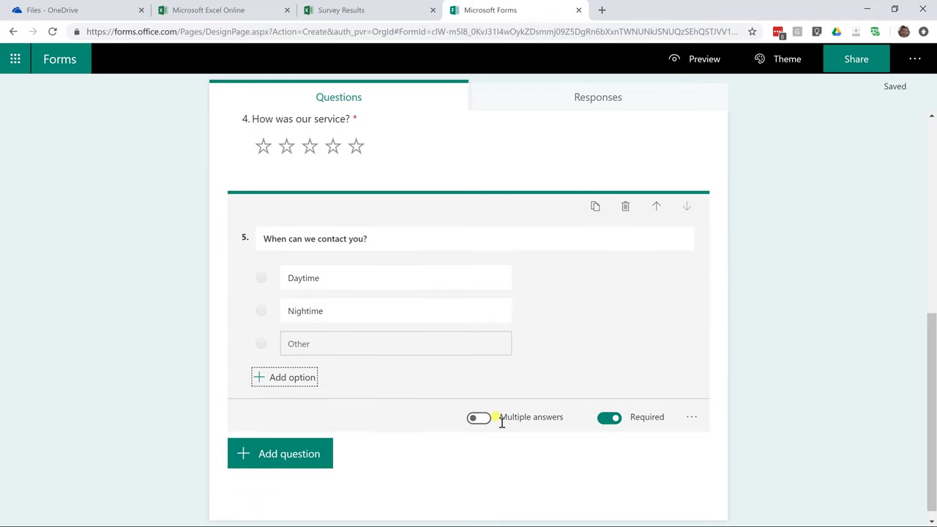
click(608, 418)
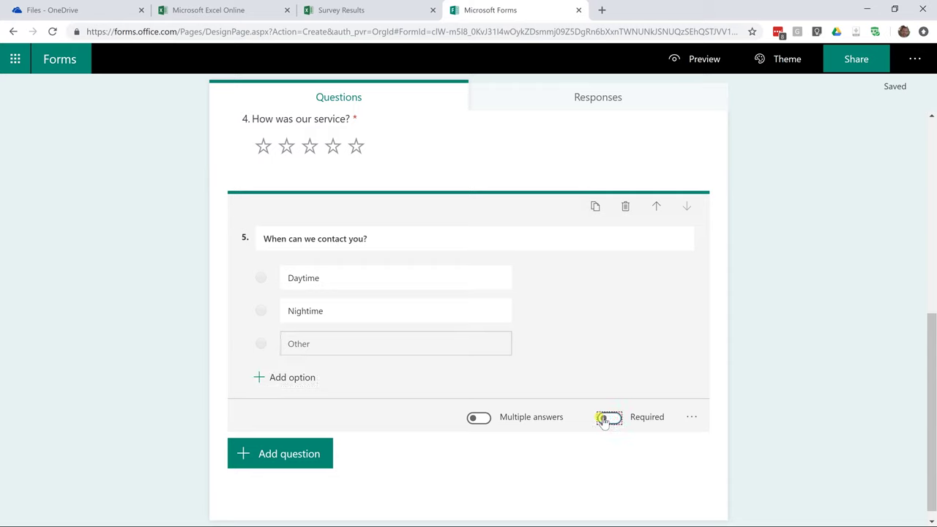
click(305, 454)
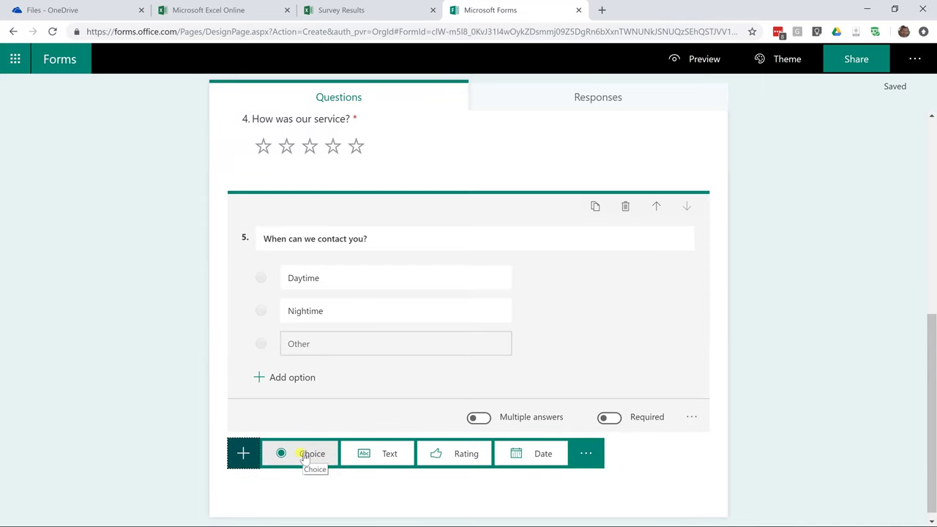
Add a date question 6 titled 'What day should we call you?', leaving it optional.
click(518, 455)
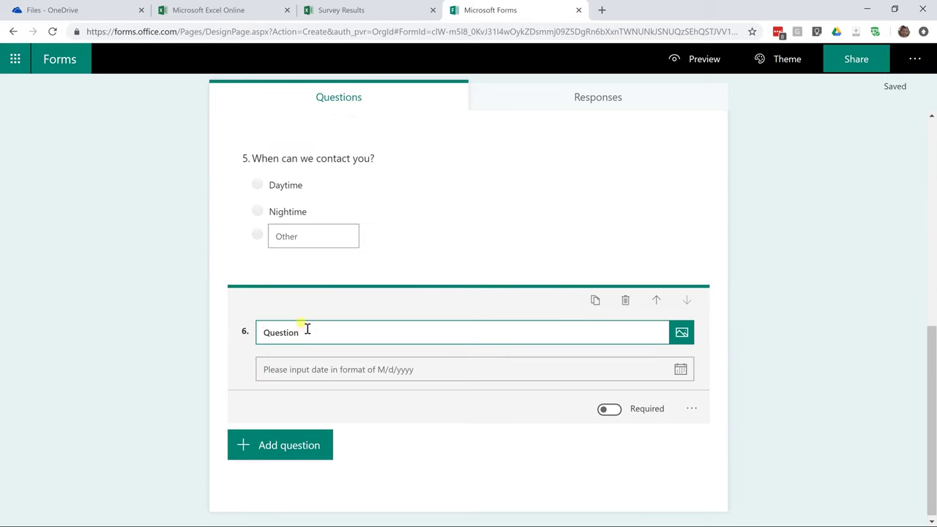
drag(303, 333, 245, 333)
text(Wh)
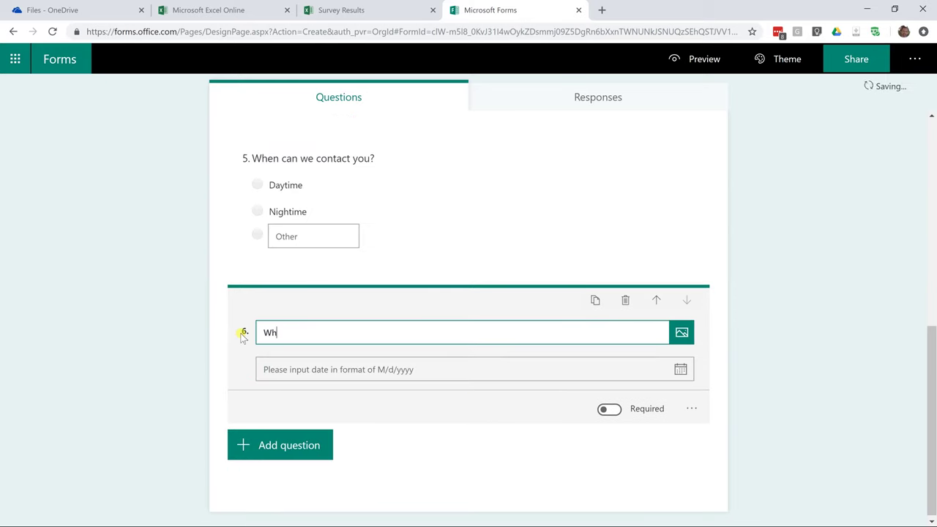
text(at day should we call you?)
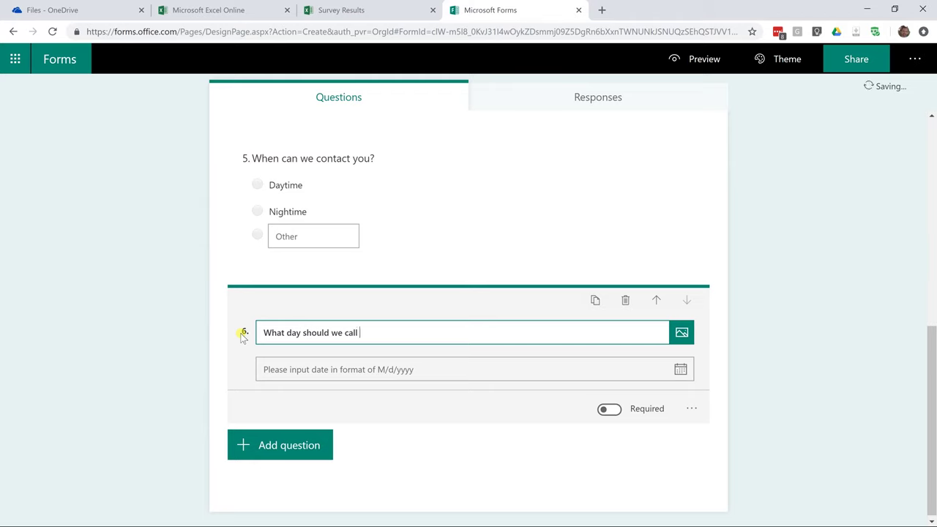
click(609, 371)
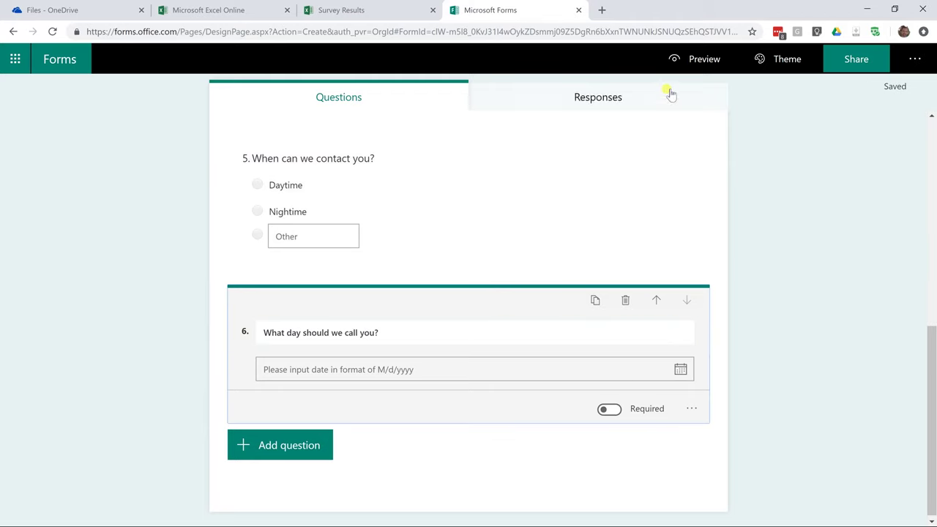
click(684, 61)
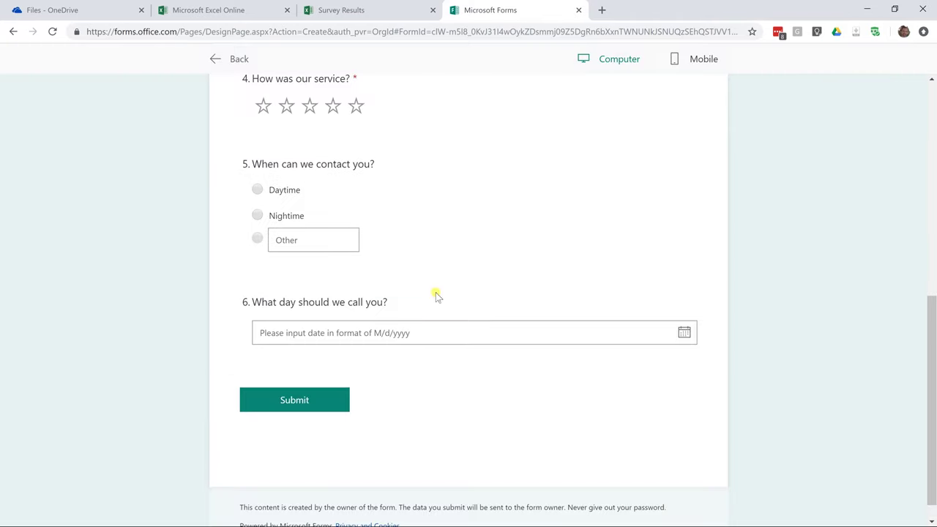
click(420, 333)
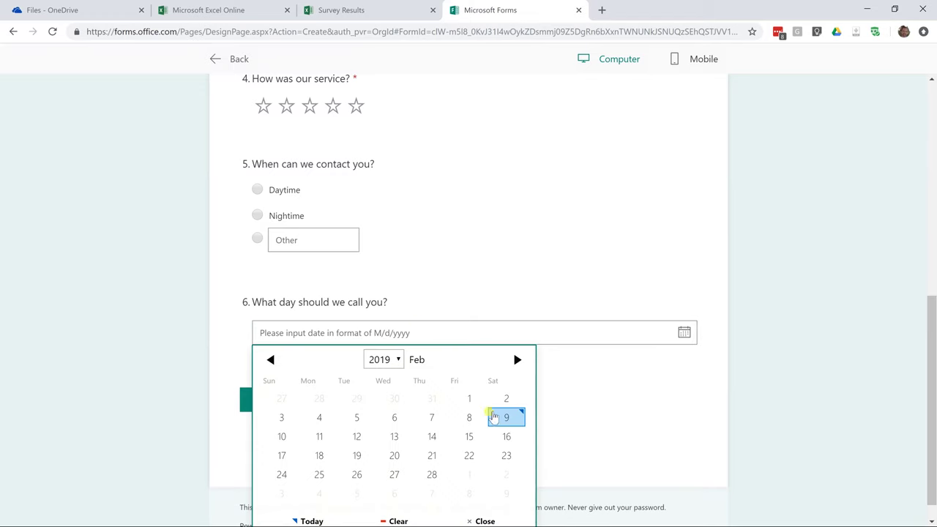
click(496, 419)
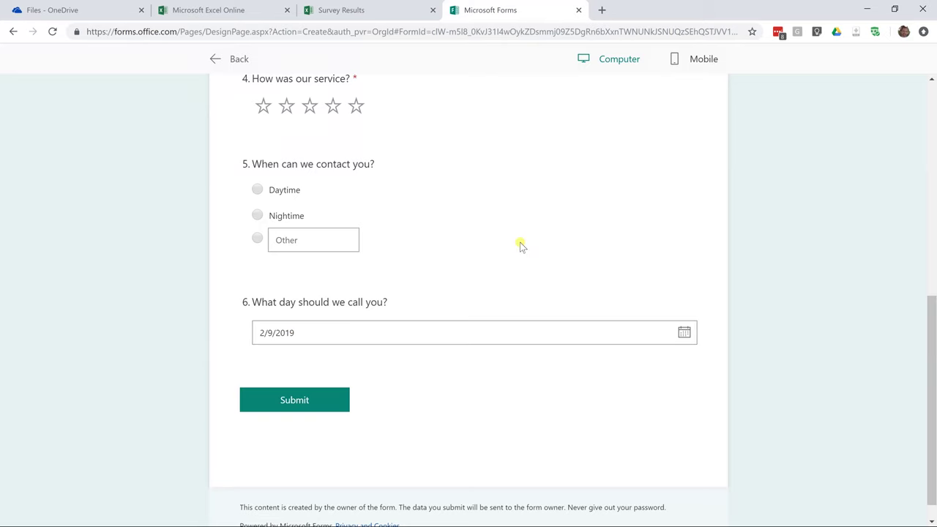
click(231, 58)
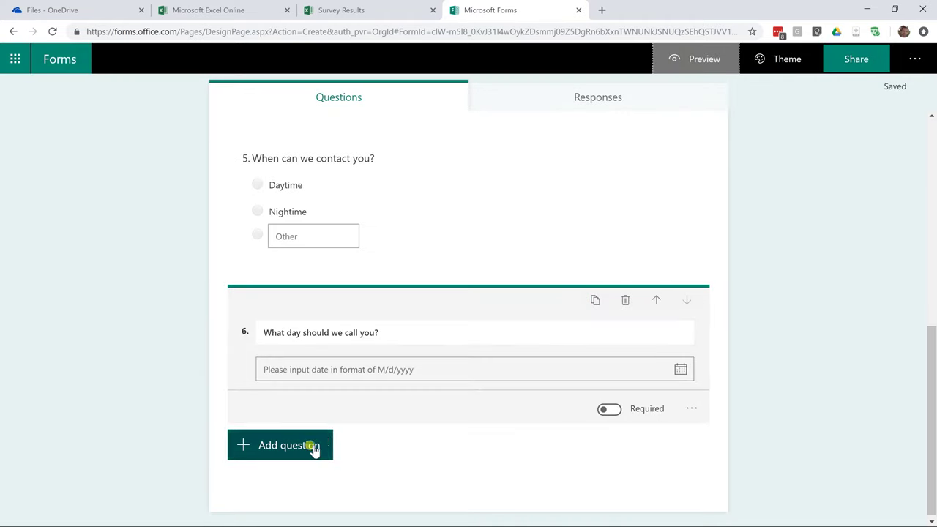
click(310, 447)
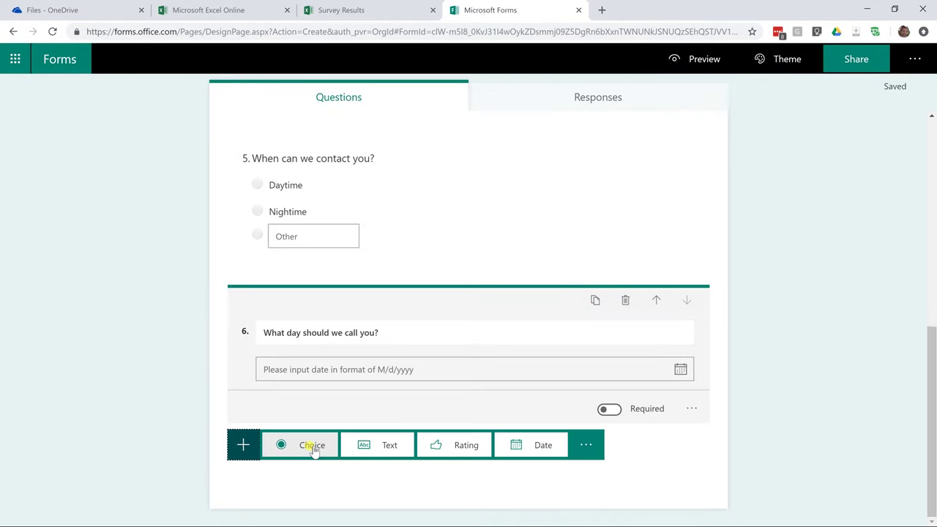
click(576, 445)
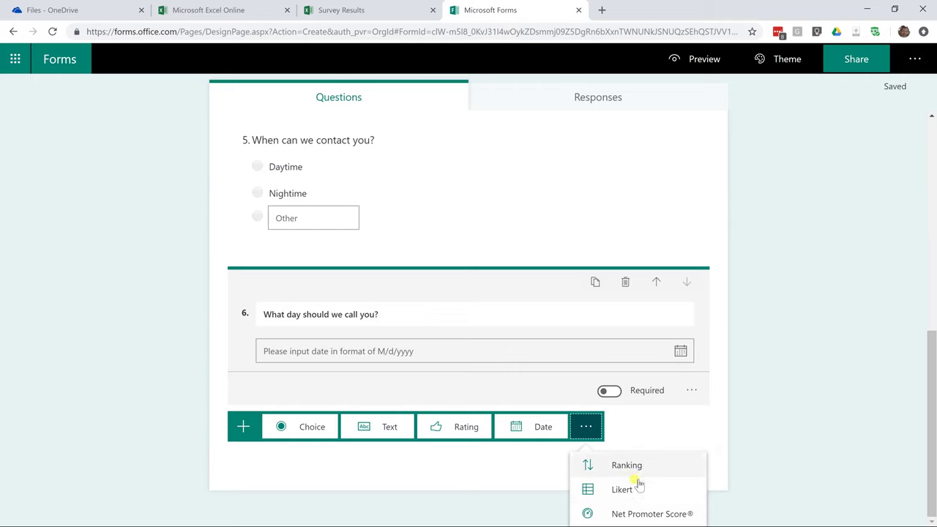
click(652, 434)
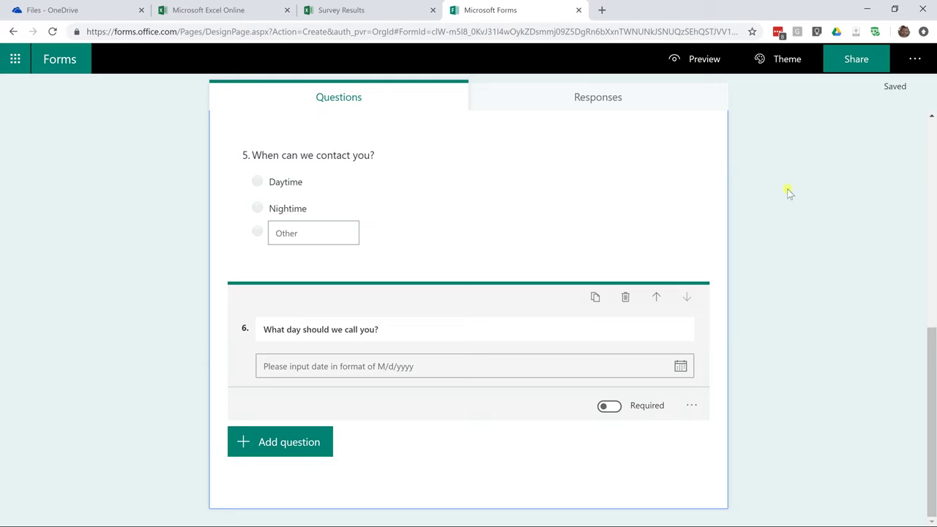
In form settings, let anyone with the link respond and enable the custom thank-you message.
click(907, 60)
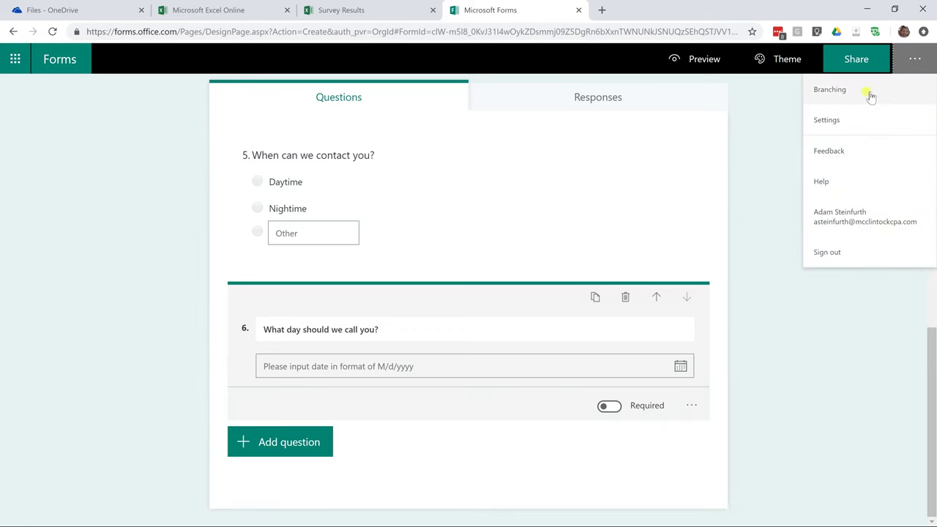
click(827, 120)
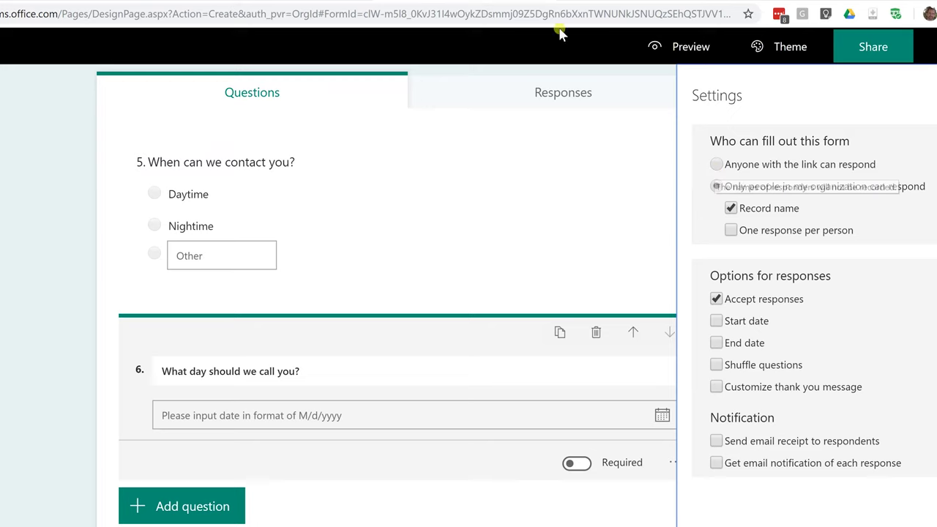
click(716, 163)
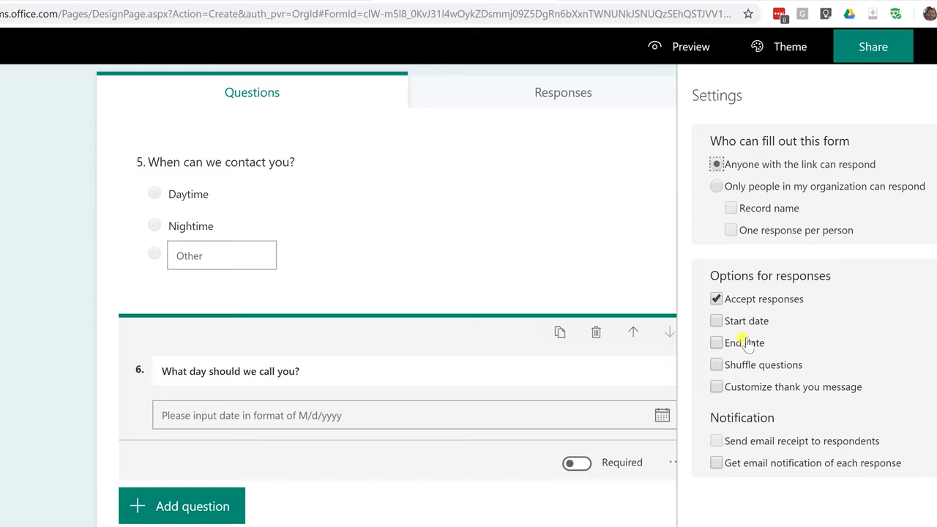
click(743, 387)
click(770, 416)
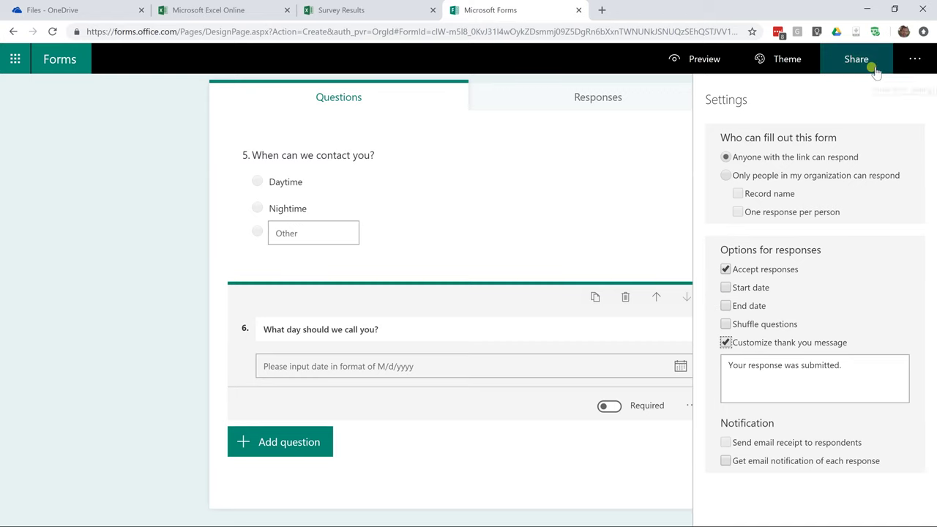
Copy the survey's response link from the Share panel.
click(875, 71)
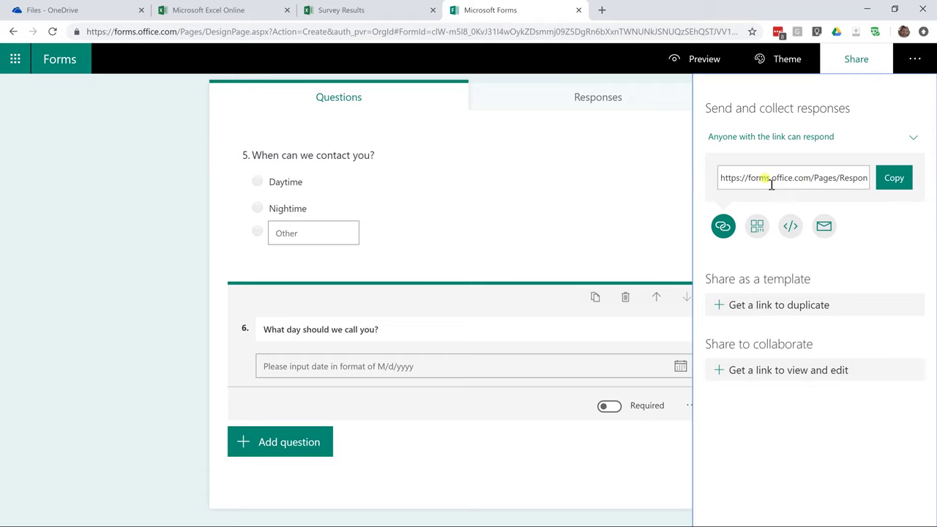
click(814, 182)
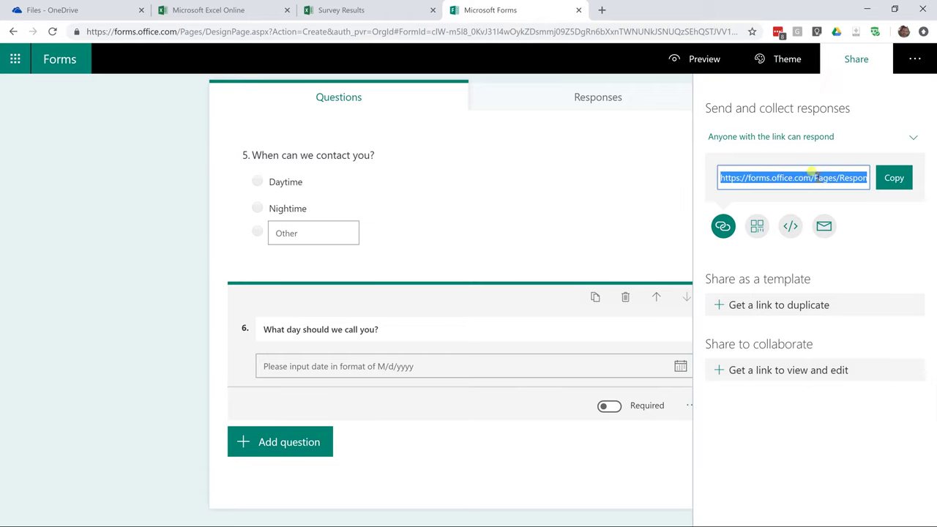
click(889, 181)
click(723, 226)
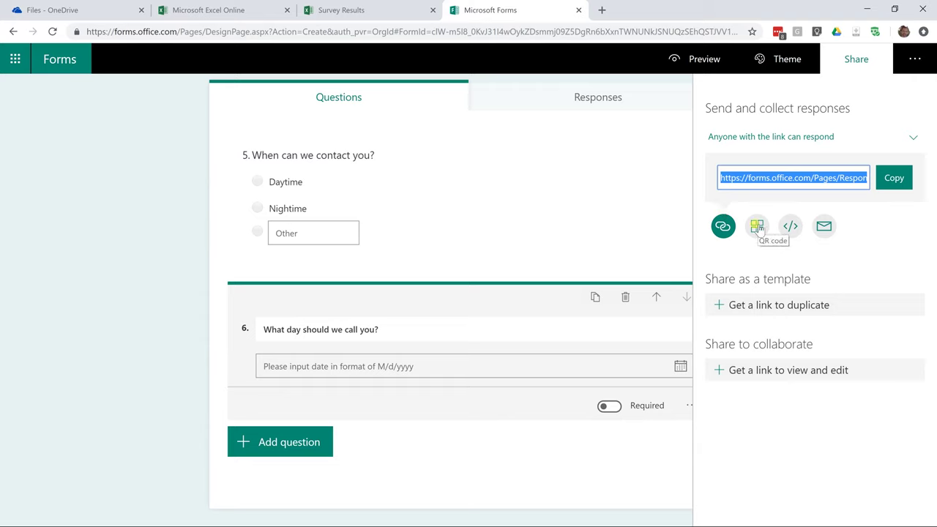
Show the form's QR code, then select its iframe embed code.
click(757, 228)
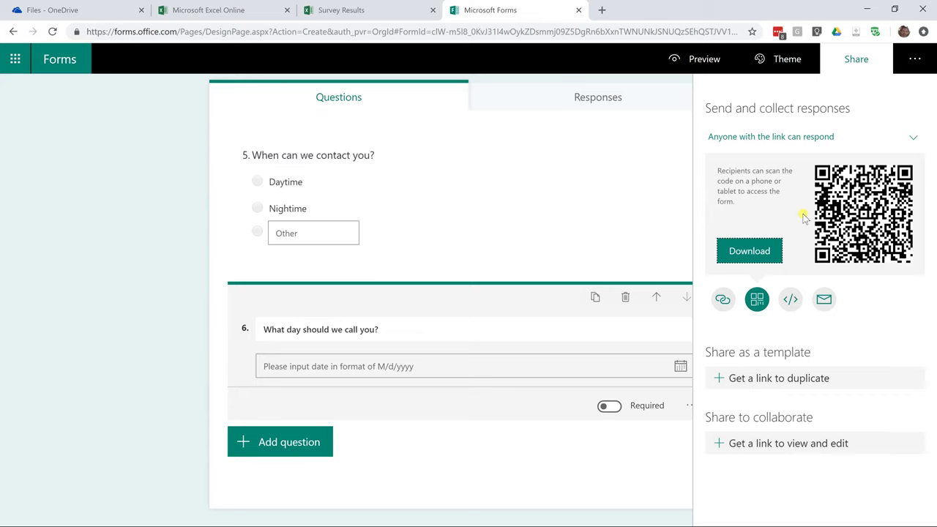
click(791, 300)
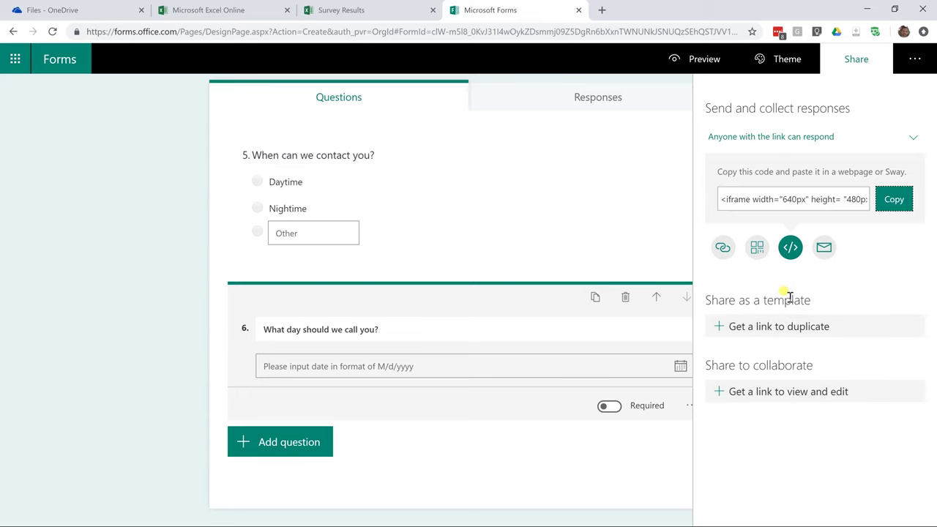
click(757, 204)
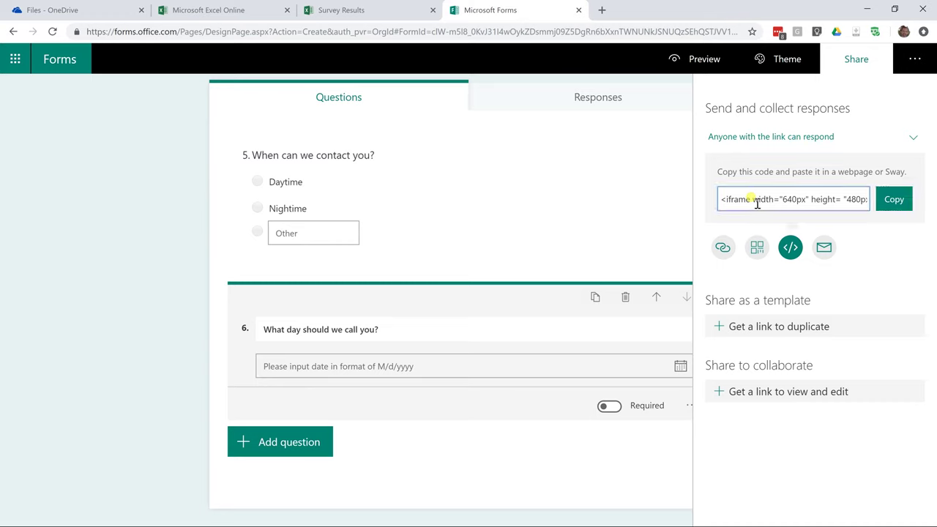
drag(723, 201, 878, 203)
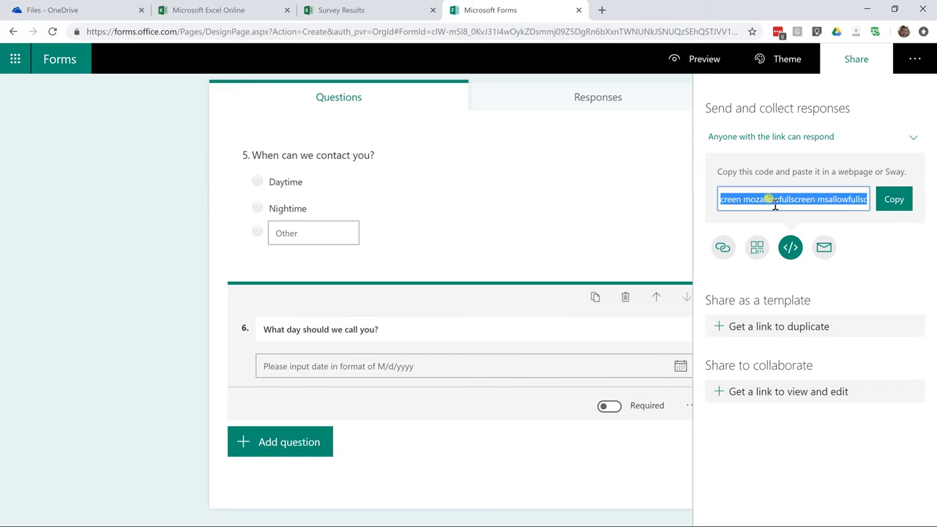
Preview the survey in computer and mobile layouts, then go back to the editor.
click(694, 62)
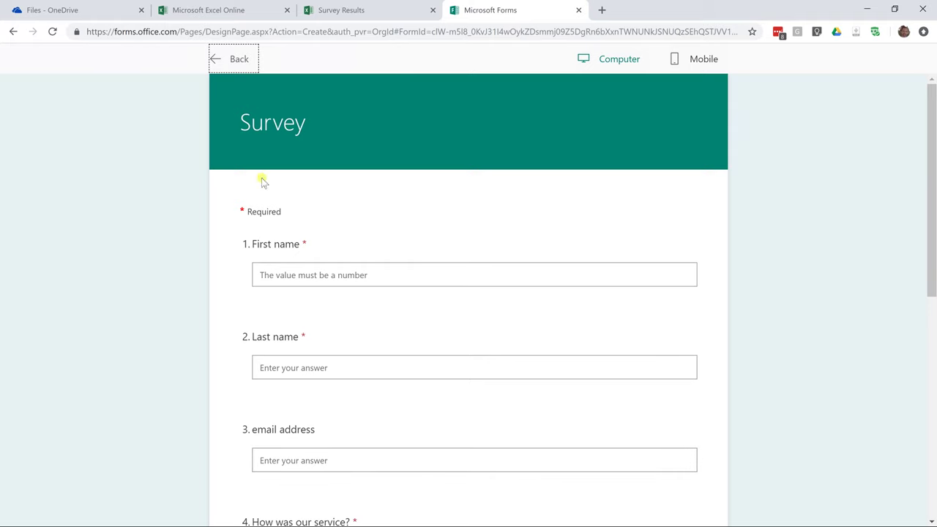
click(673, 61)
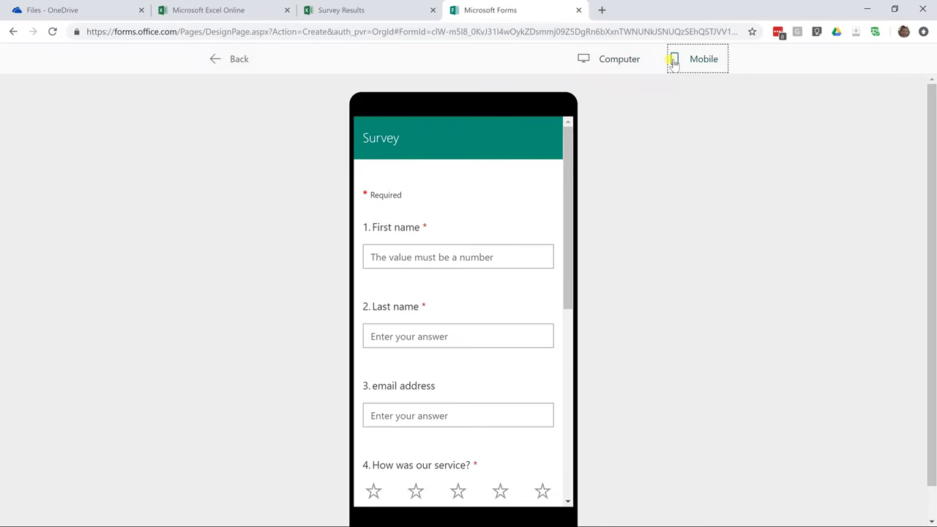
click(239, 62)
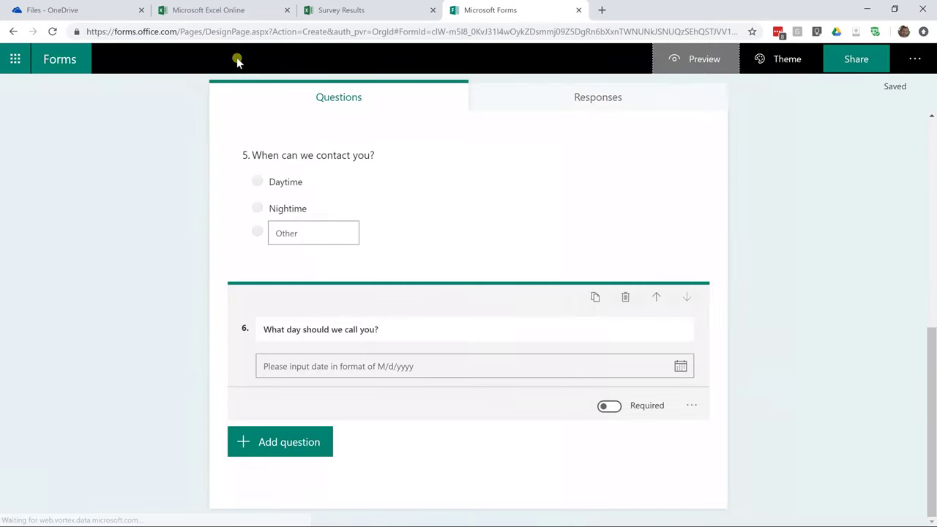
click(839, 64)
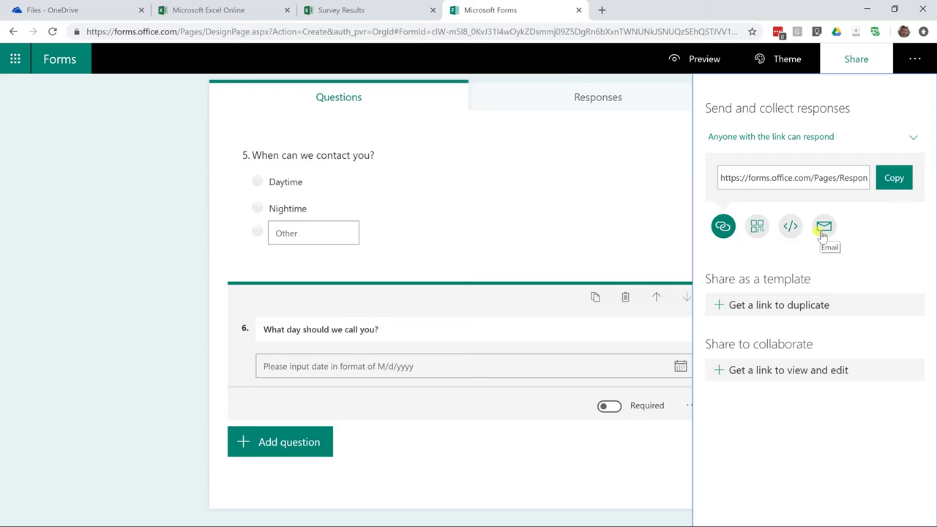
click(823, 228)
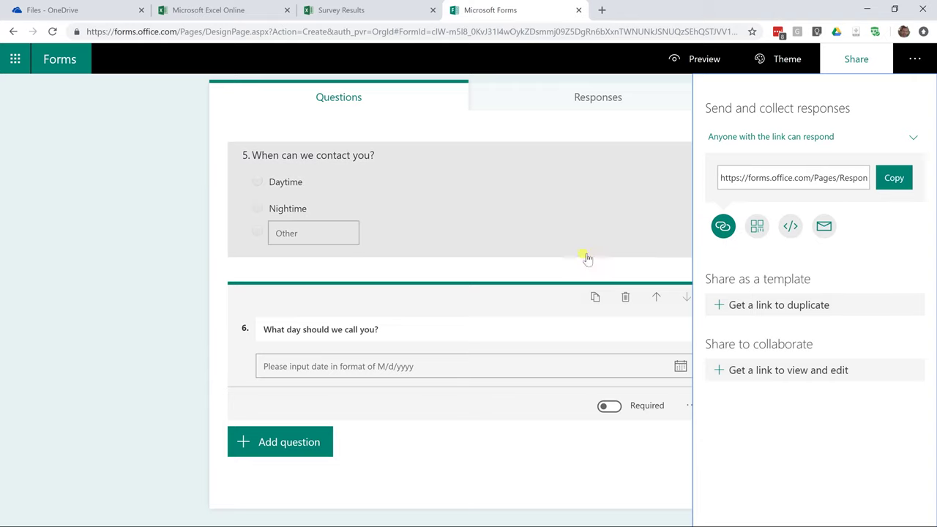
click(135, 184)
scroll(314, 148, up, 1)
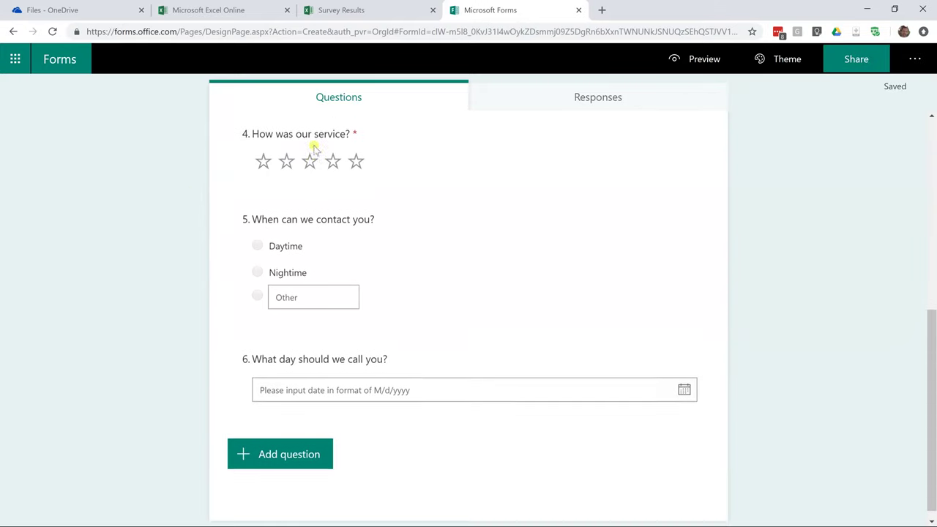
click(782, 68)
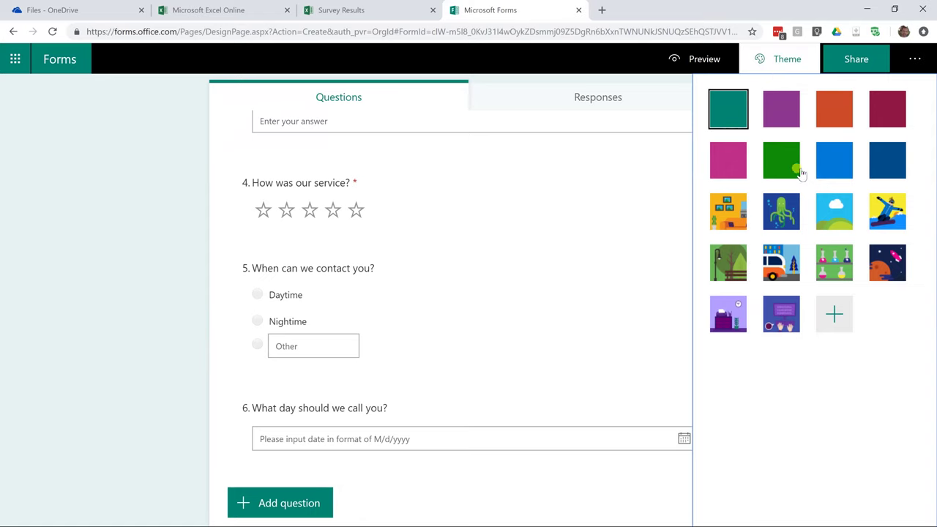
Apply the snowboarder picture theme and view the restyled survey in preview.
click(885, 211)
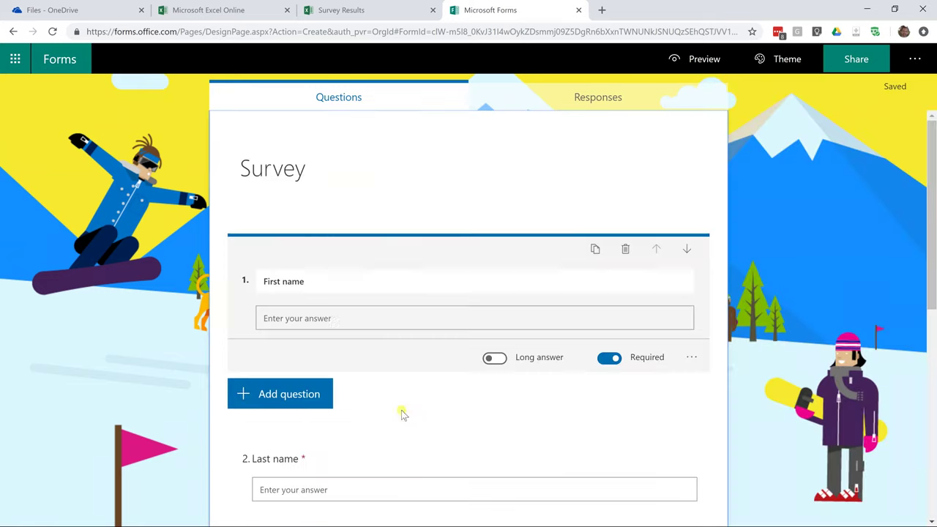
click(343, 280)
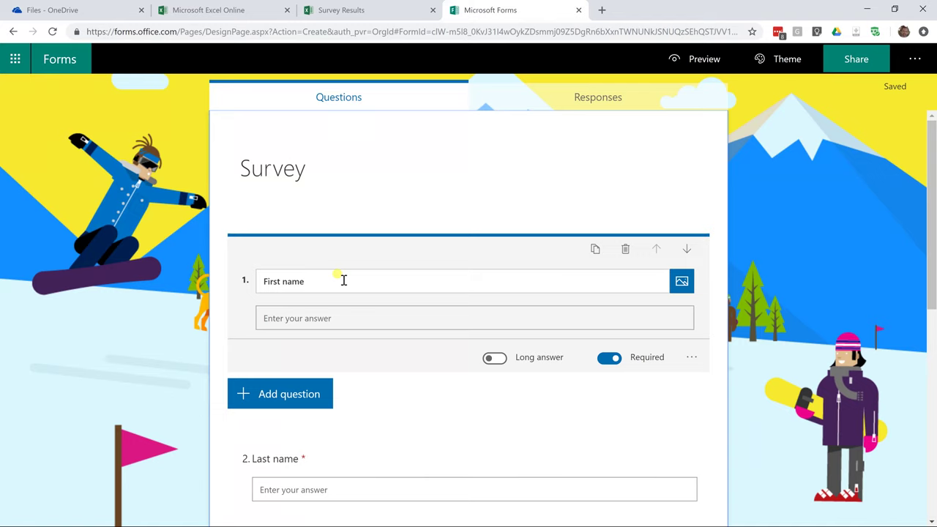
click(695, 60)
Fill in the respondent's first name, last name and e-mail address in the preview.
click(364, 276)
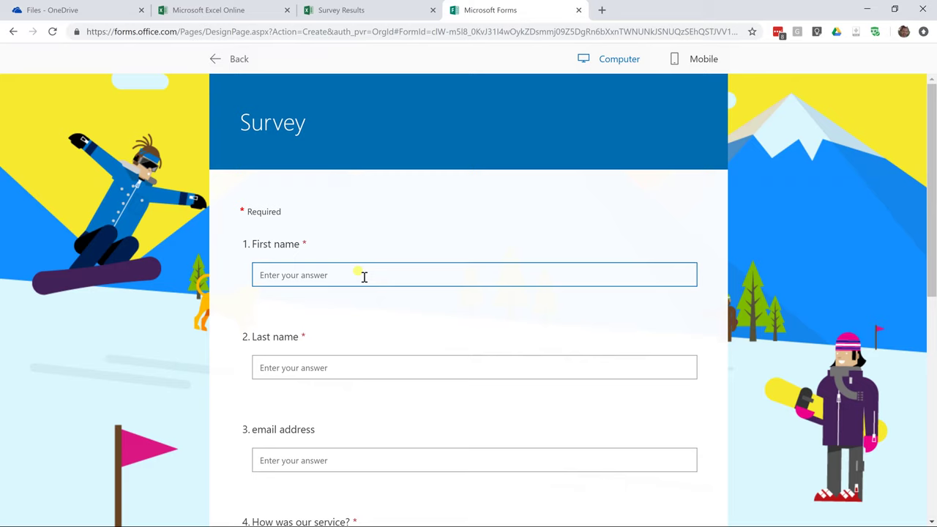
key(Tab)
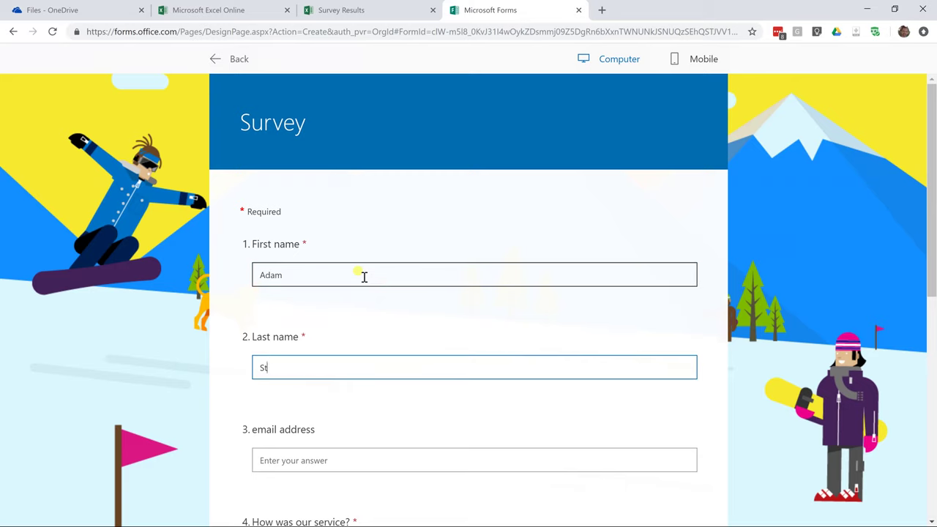
key(Tab)
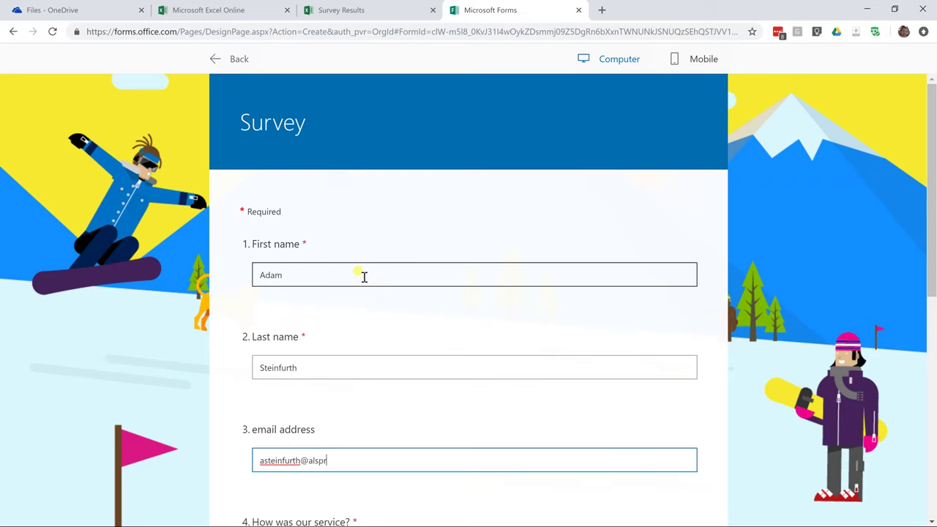
Rate five stars, choose Daytime, pick call date February 9, 2019, and submit.
scroll(364, 278, down, 3)
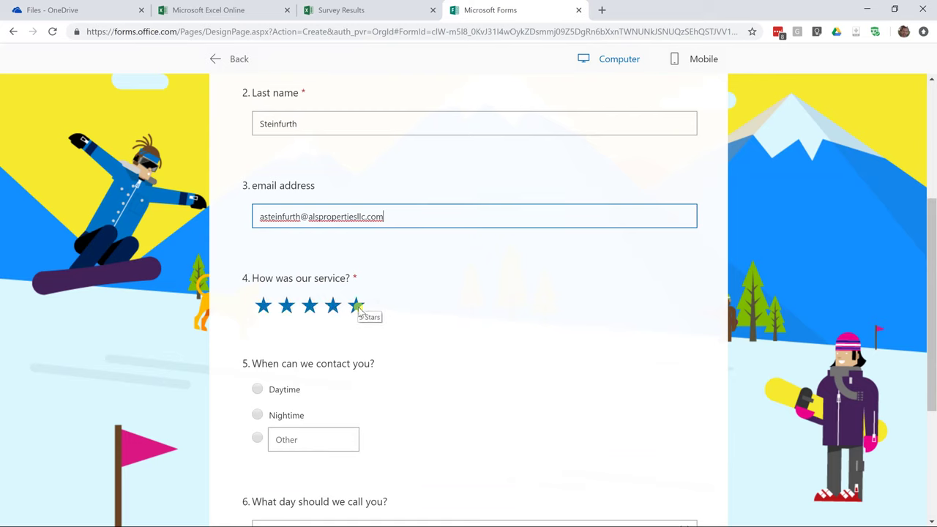
click(357, 306)
scroll(344, 315, down, 2)
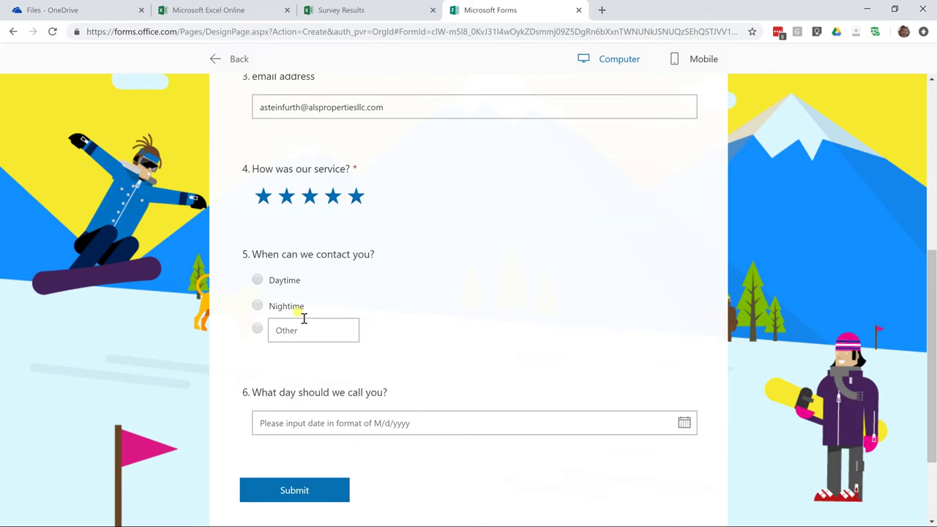
click(259, 269)
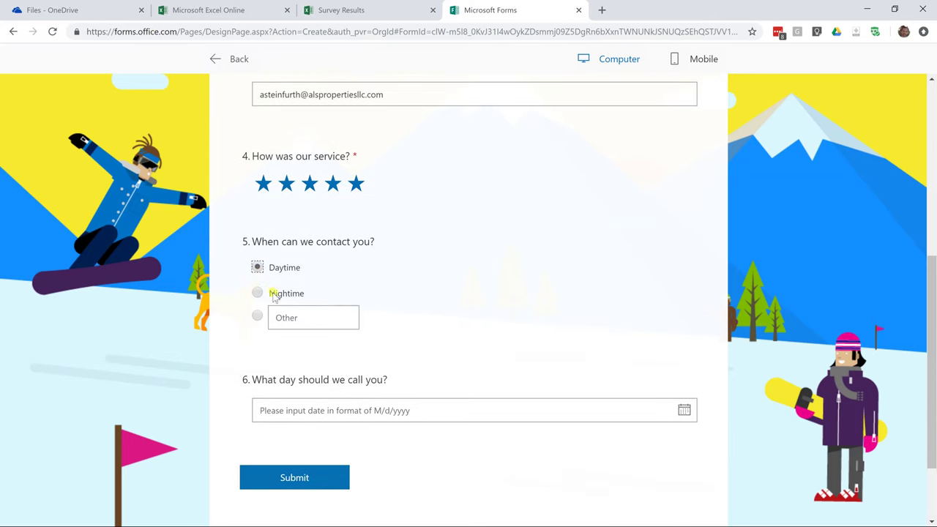
click(390, 415)
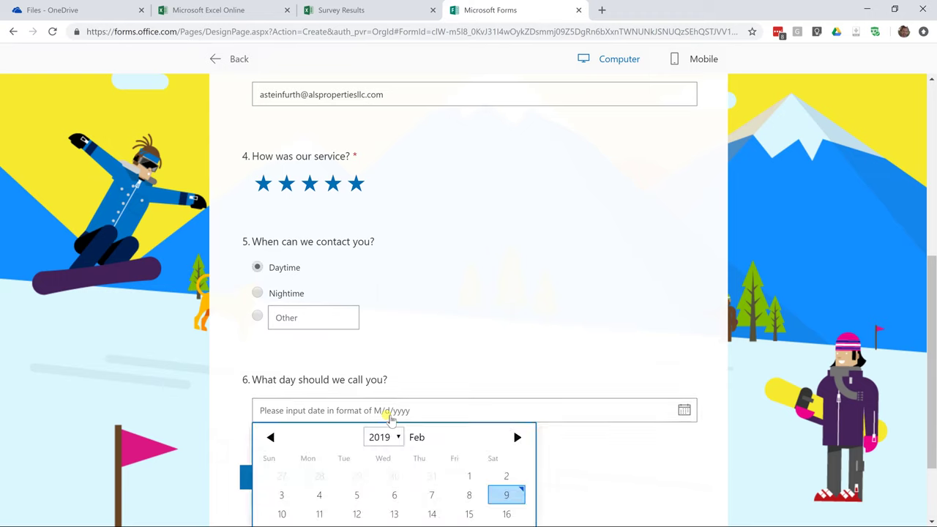
click(505, 495)
scroll(472, 363, down, 2)
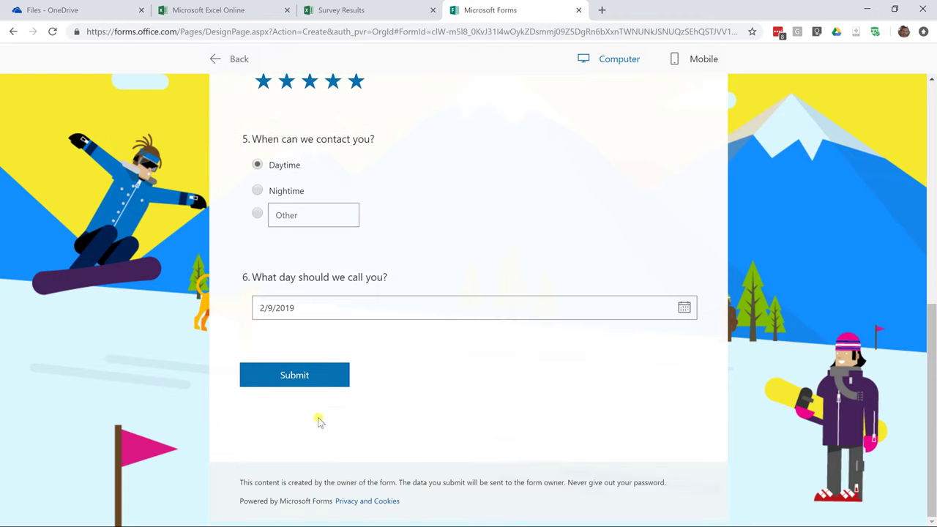
click(306, 382)
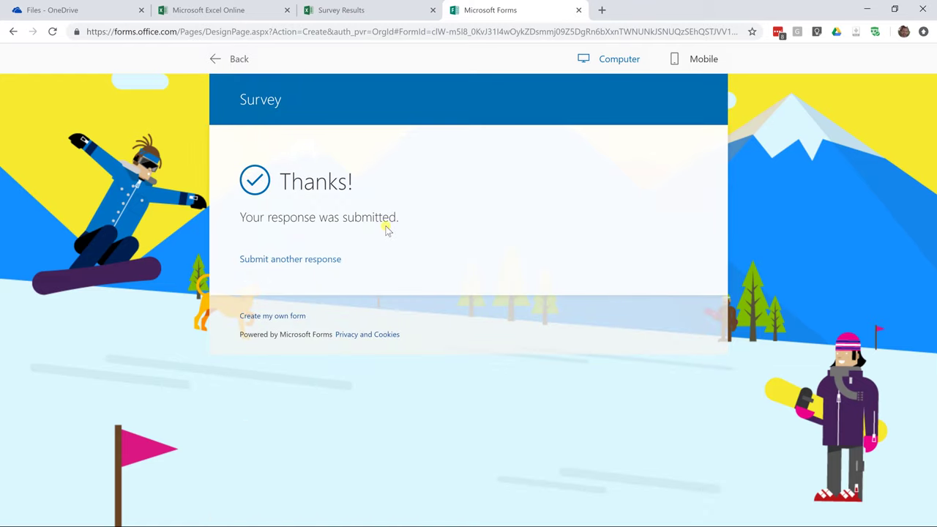
Check the submission confirmation message on the thank-you page.
drag(395, 222, 252, 217)
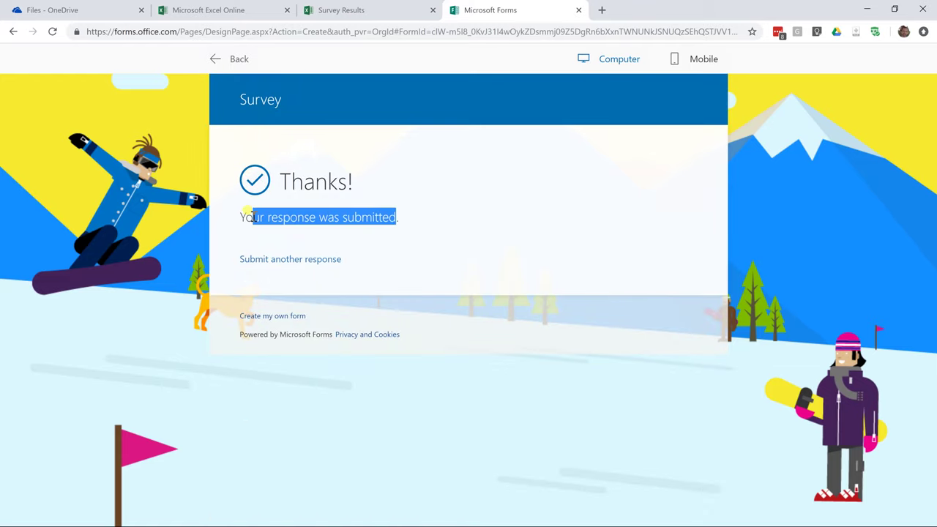
click(402, 226)
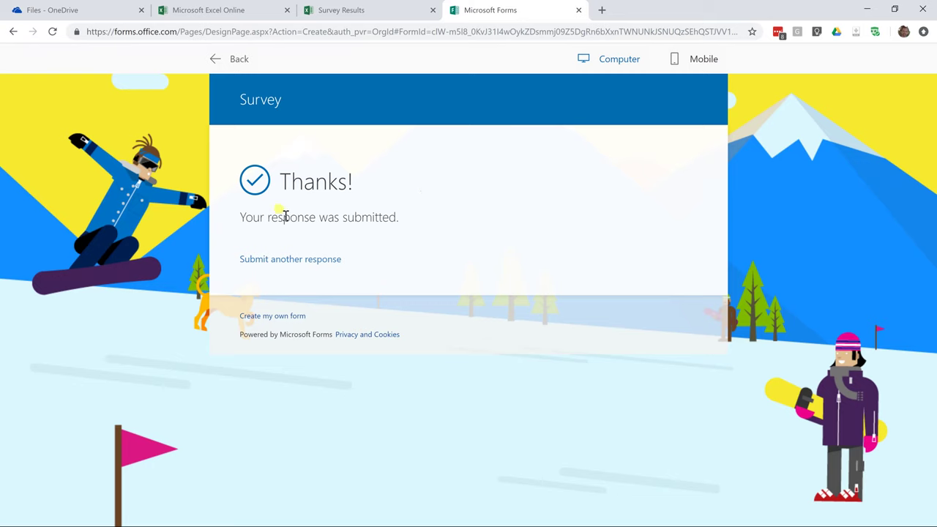
click(320, 14)
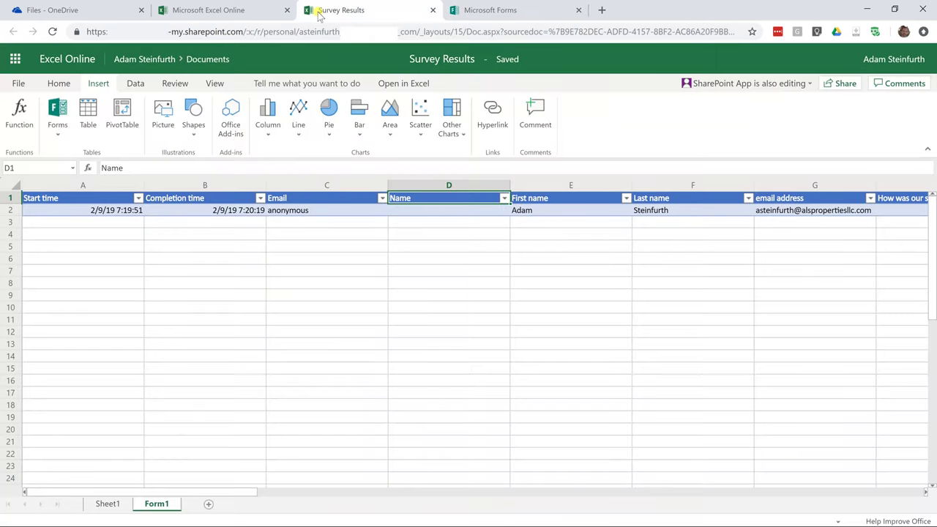
Review the submitted response's fields across the Form1 table row, from start time to email.
click(113, 211)
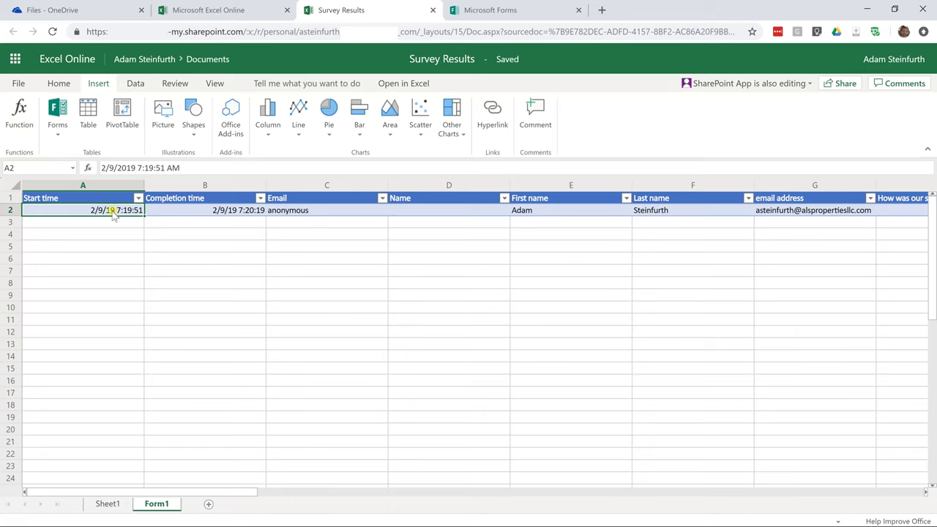
key(Right)
key(Right)
key(Left)
key(Right)
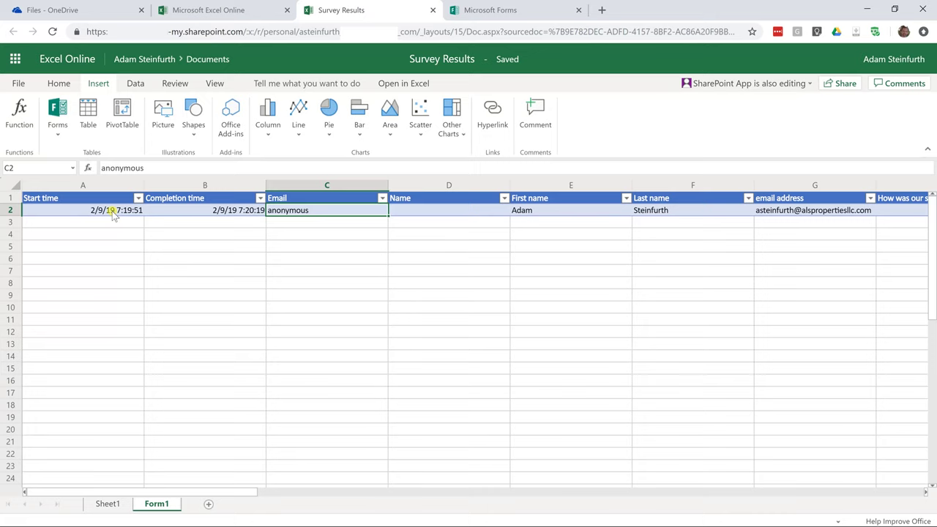
key(Right)
key(Right)
key(Right)
key(Right)
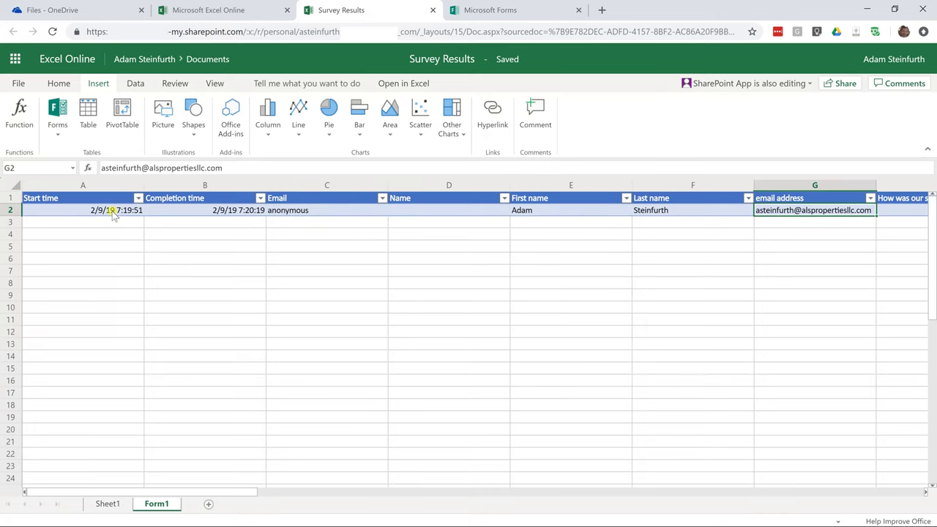
key(Right)
key(Right)
key(Right)
key(Right)
key(Left)
key(Home)
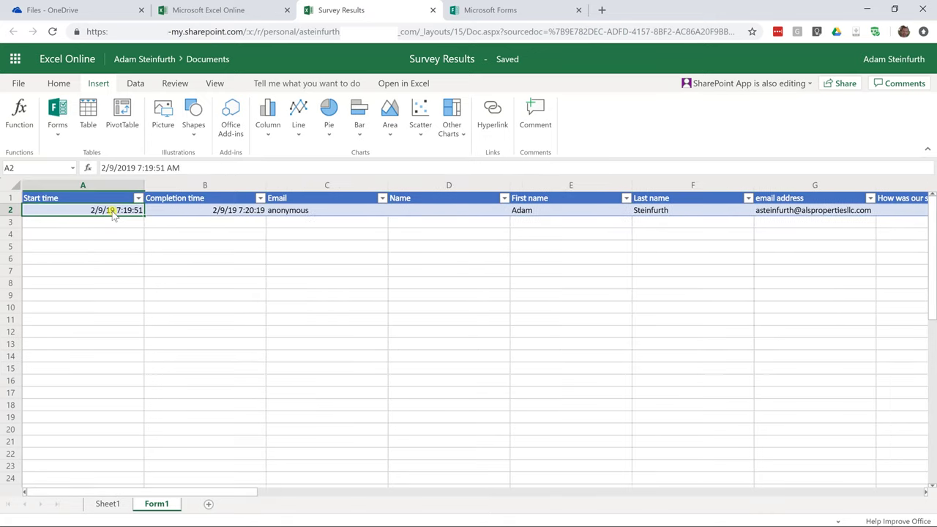
key(Down)
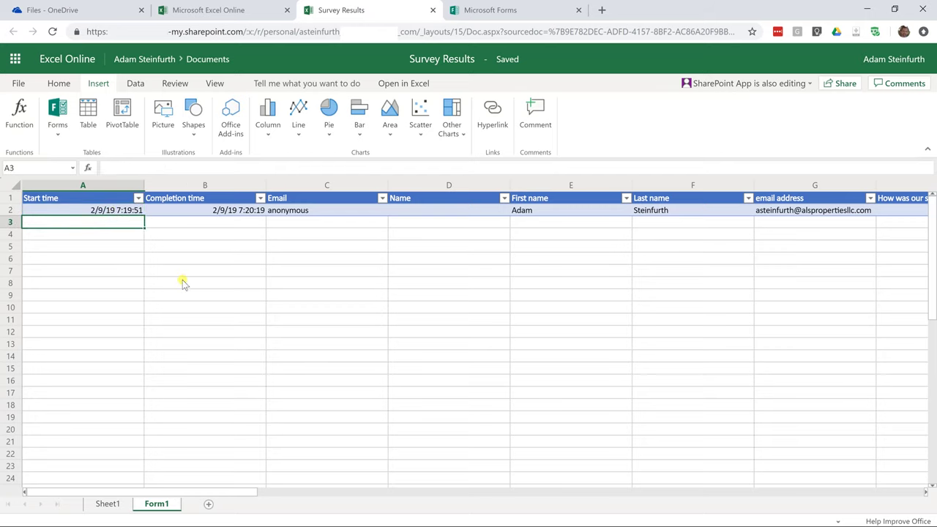
click(489, 9)
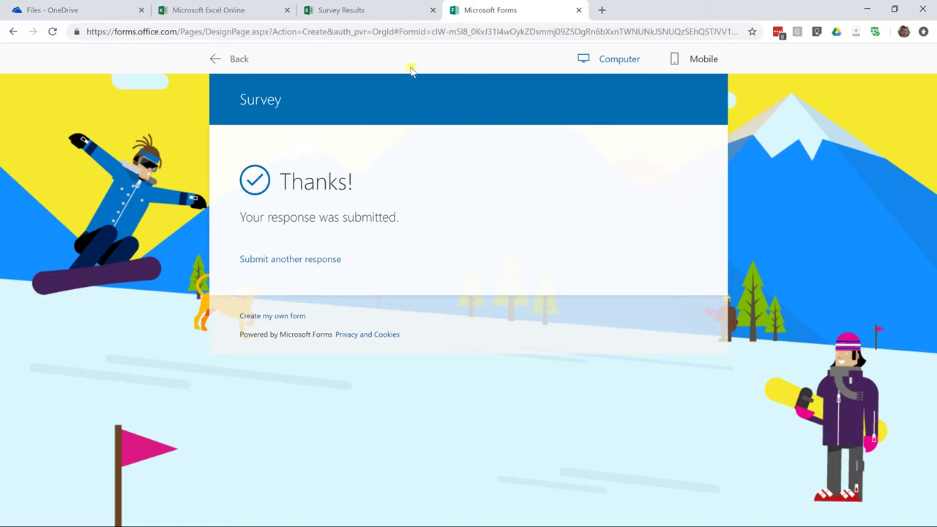
click(380, 16)
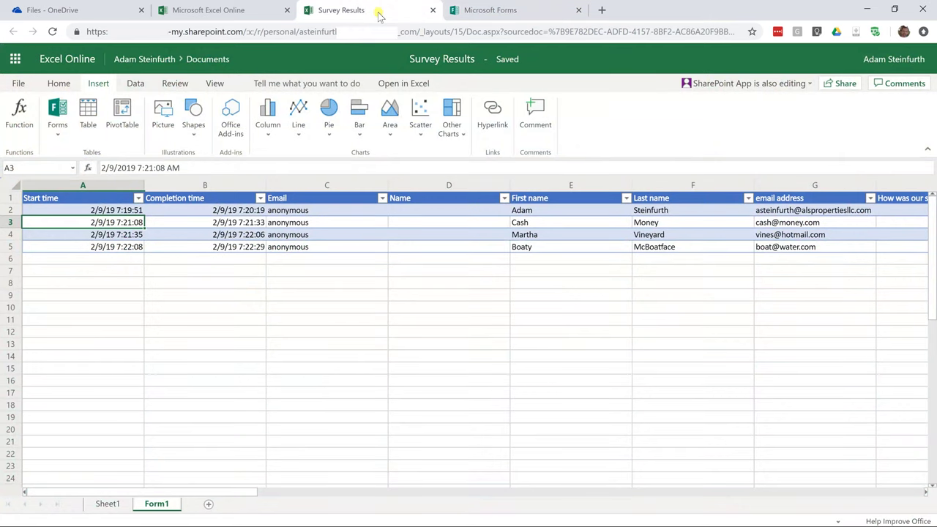
click(560, 234)
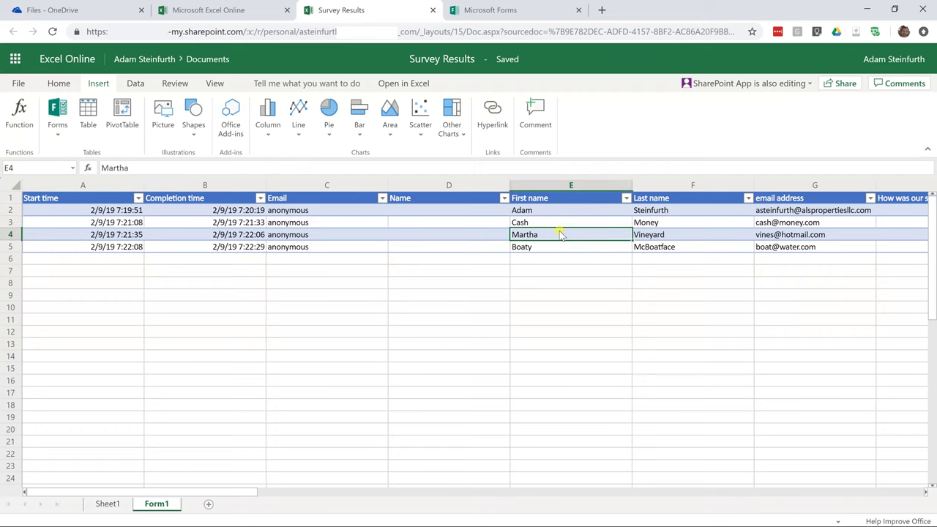
key(Right)
key(Right)
key(Right)
key(Right)
key(Right)
key(Right)
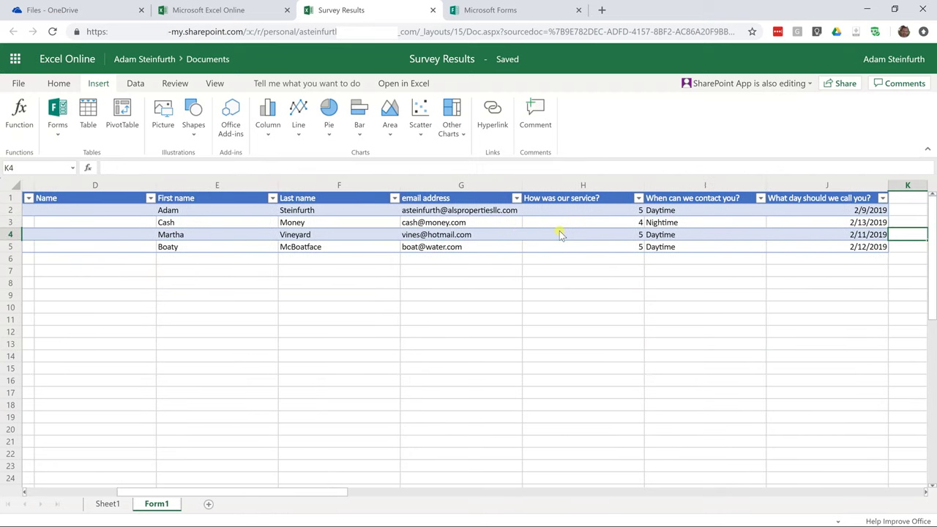
click(658, 211)
click(661, 223)
click(658, 235)
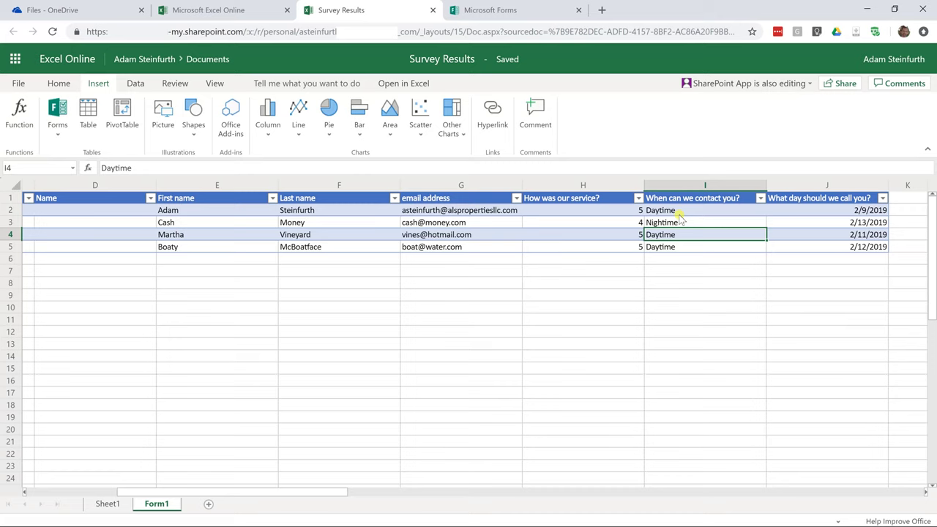
click(431, 283)
click(383, 286)
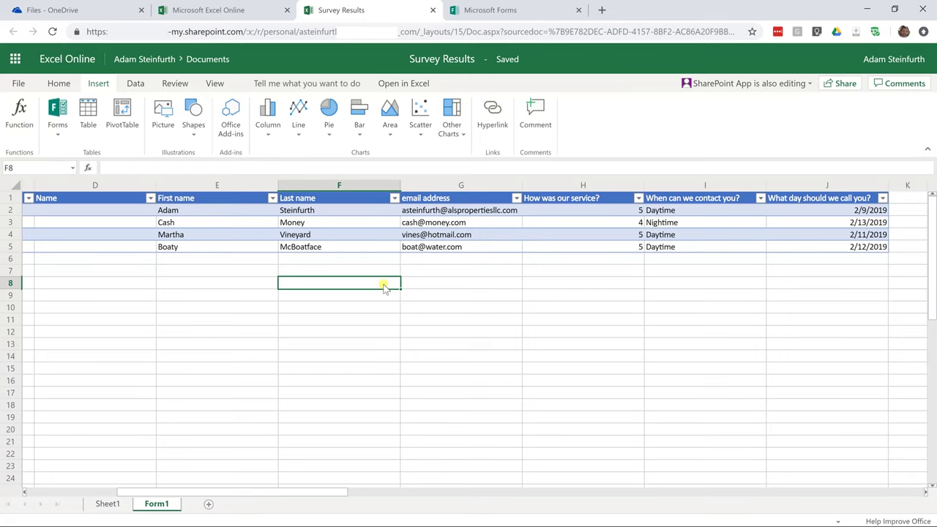
key(Left)
key(Left)
key(Left)
key(Left)
key(Left)
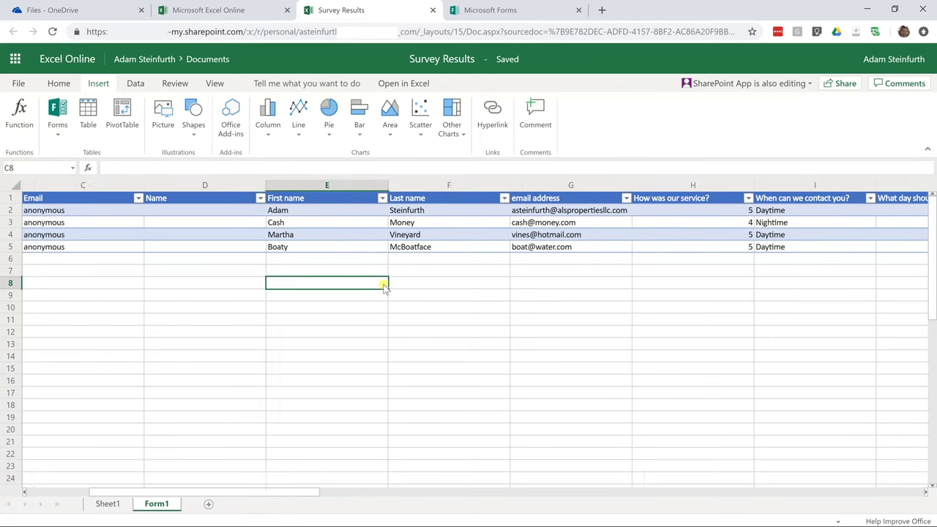
key(Up)
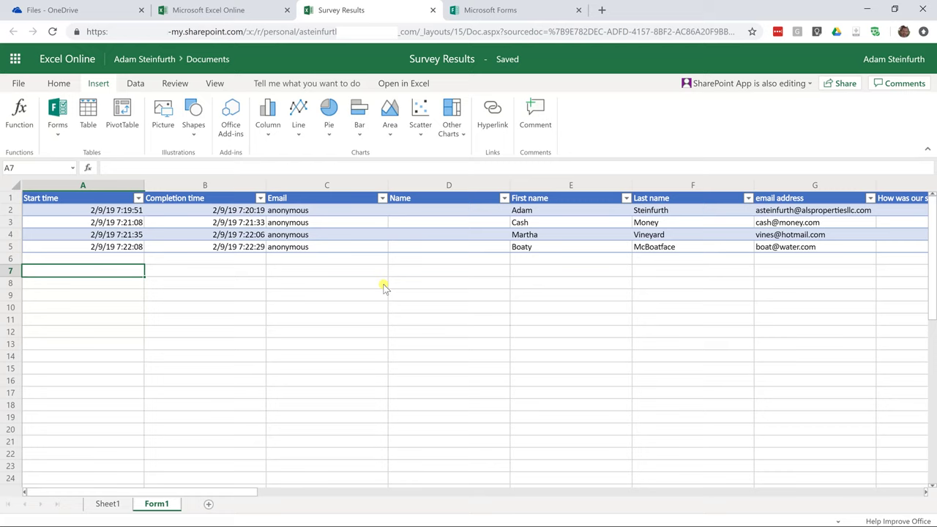
click(244, 213)
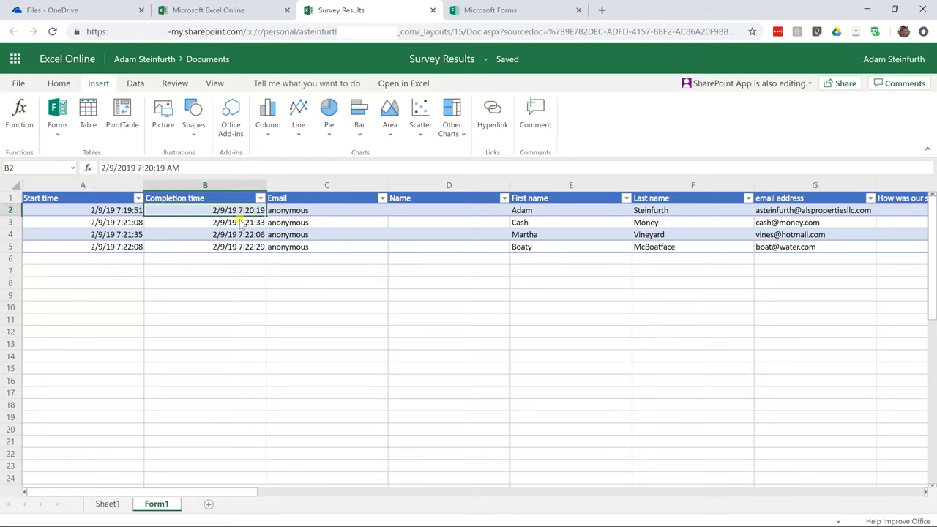
click(240, 225)
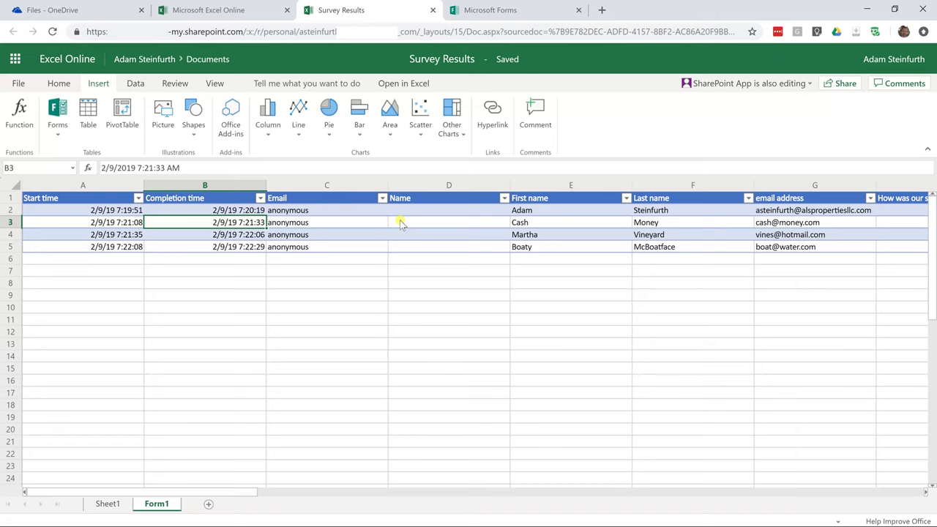
click(304, 268)
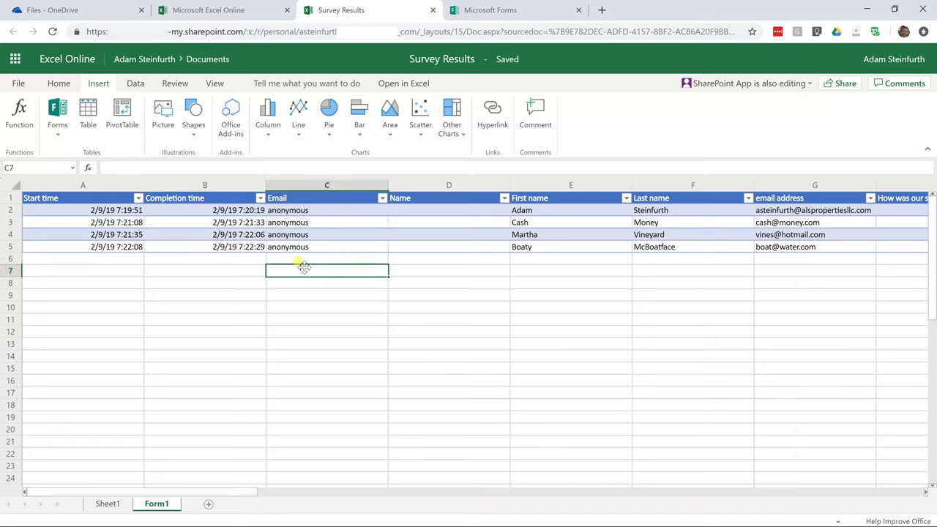